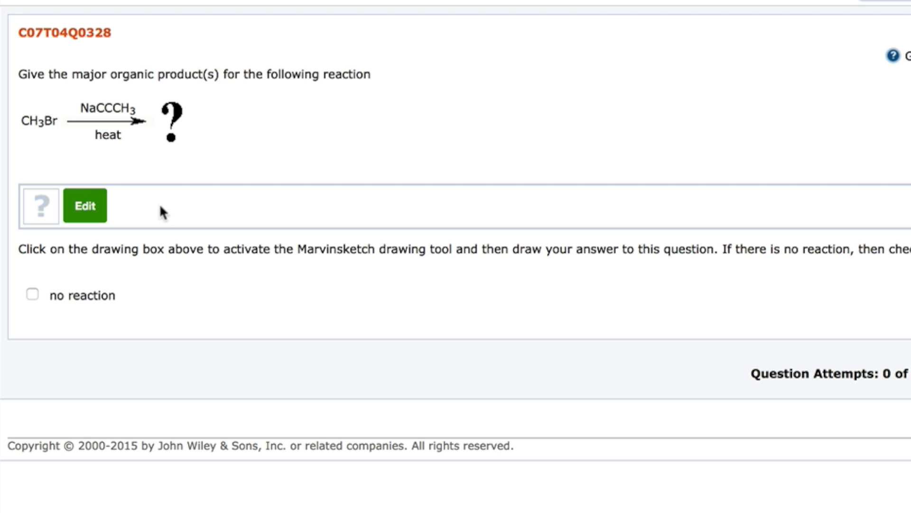
# Step: Open the structure drawing editor for the reaction question's answer
pyautogui.click(93, 216)
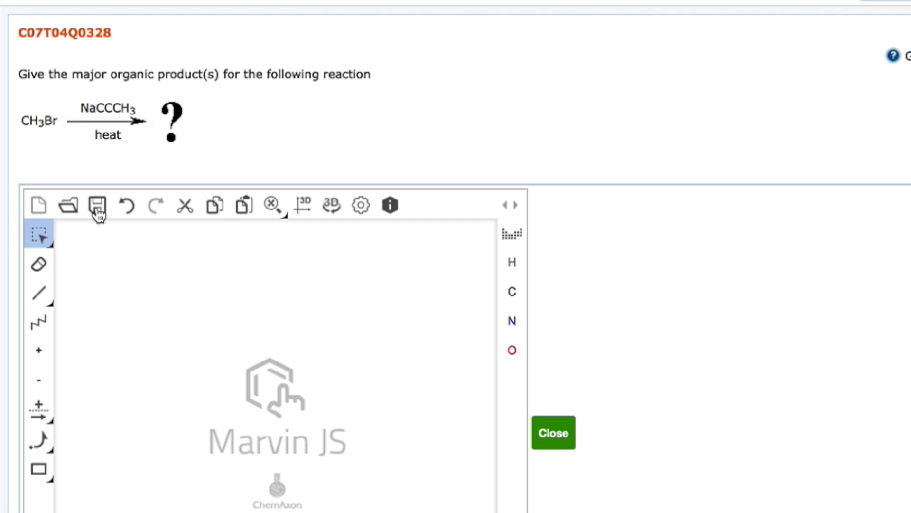
pyautogui.scroll(-3, 256, 266)
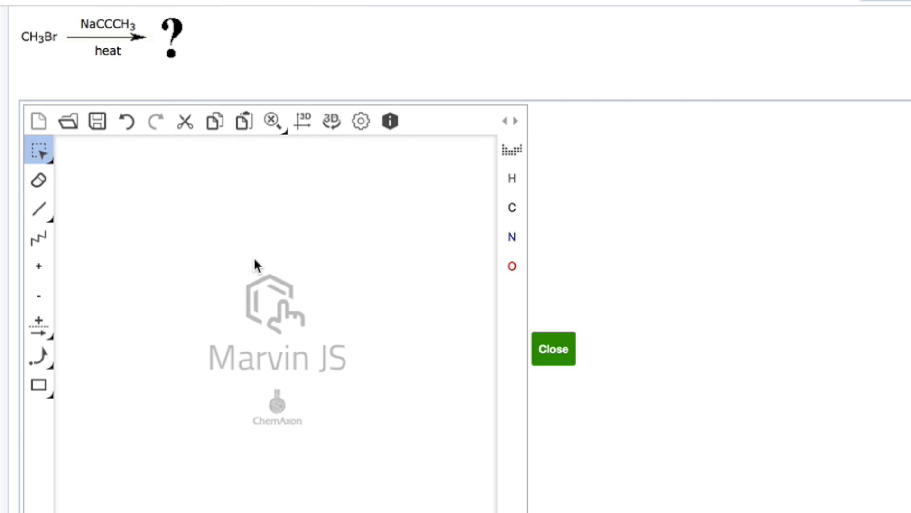
pyautogui.scroll(-3, 256, 266)
pyautogui.scroll(-1, 255, 261)
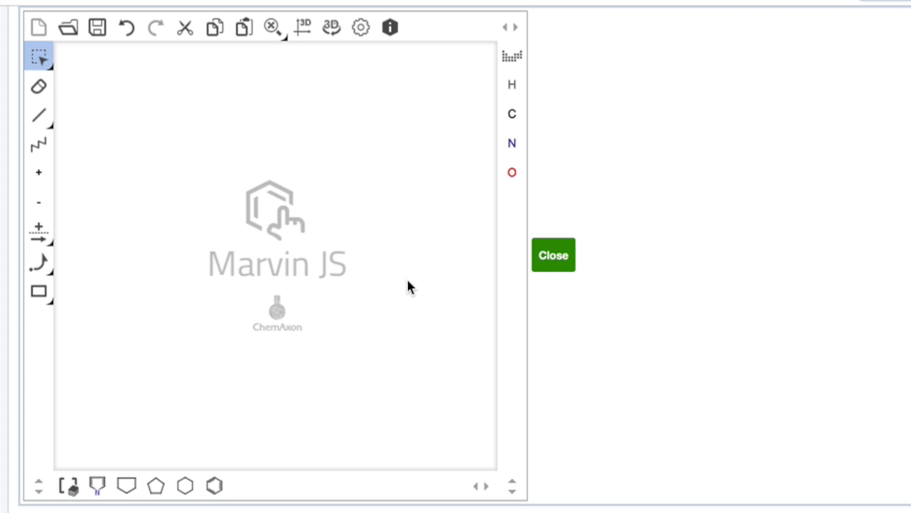
# Step: Draw a six-carbon zigzag chain with the chain tool in the upper part of the canvas
pyautogui.click(40, 151)
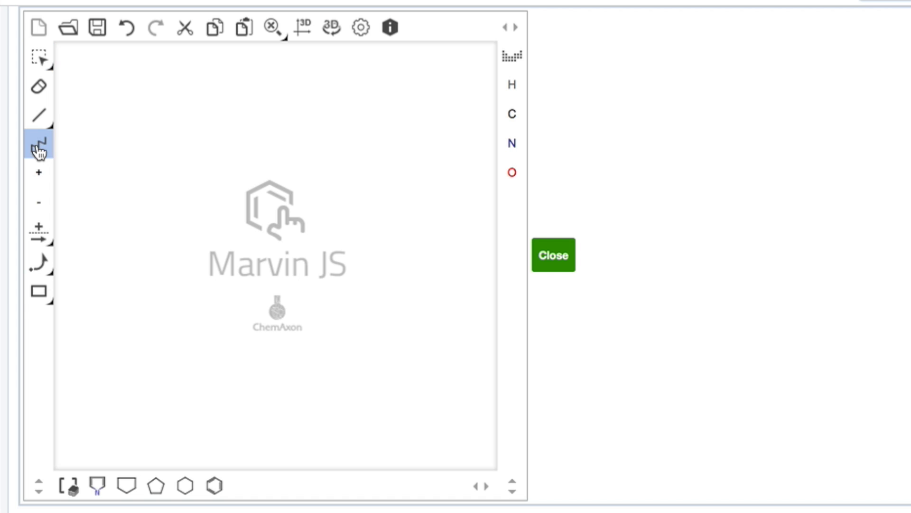
pyautogui.moveTo(99, 126); pyautogui.dragTo(293, 121)
pyautogui.moveTo(358, 127); pyautogui.dragTo(222, 130)
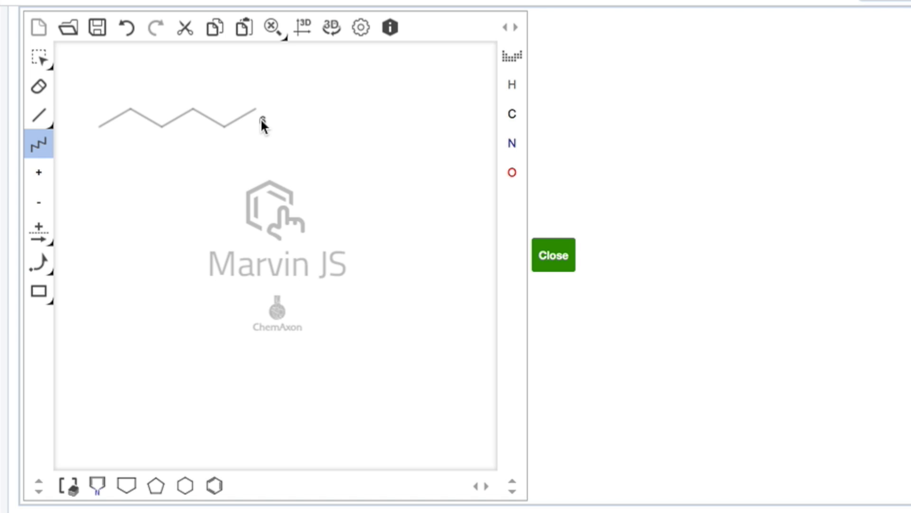
pyautogui.moveTo(261, 120); pyautogui.dragTo(260, 121)
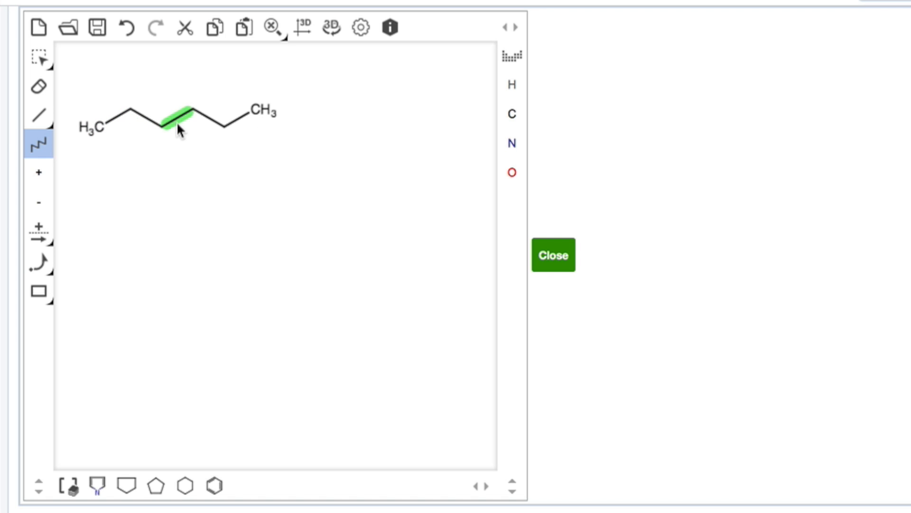
# Step: Add a one-carbon branch to the chain's second carbon and a two-carbon branch to its third with single bonds
pyautogui.click(40, 119)
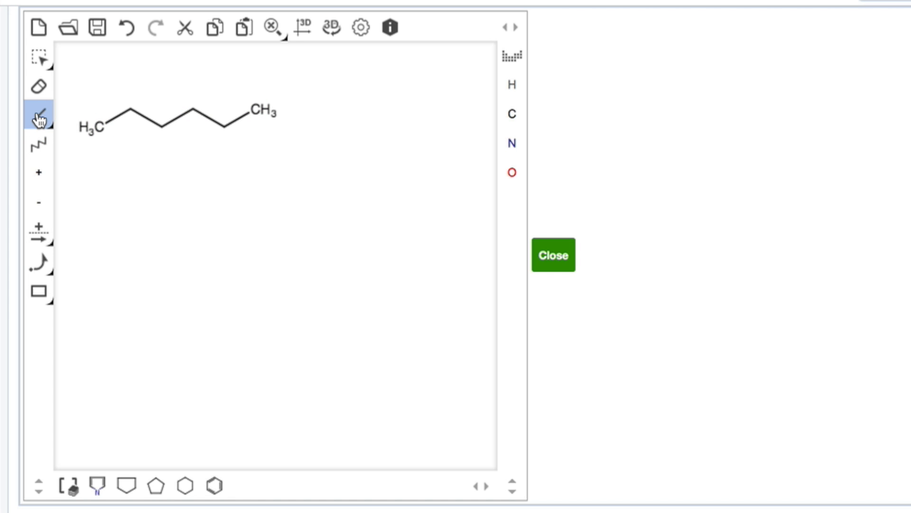
pyautogui.click(128, 111)
pyautogui.click(162, 127)
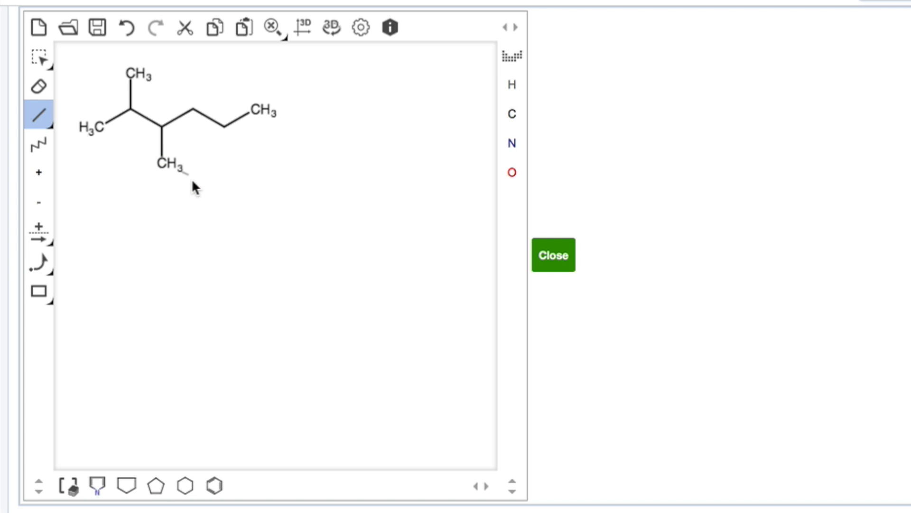
pyautogui.moveTo(162, 159); pyautogui.dragTo(191, 176)
pyautogui.click(52, 126)
pyautogui.click(54, 125)
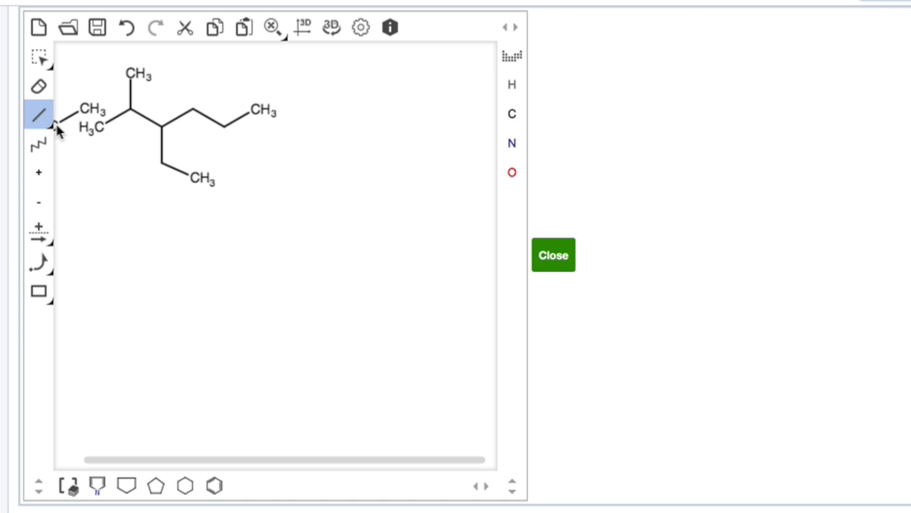
pyautogui.click(126, 27)
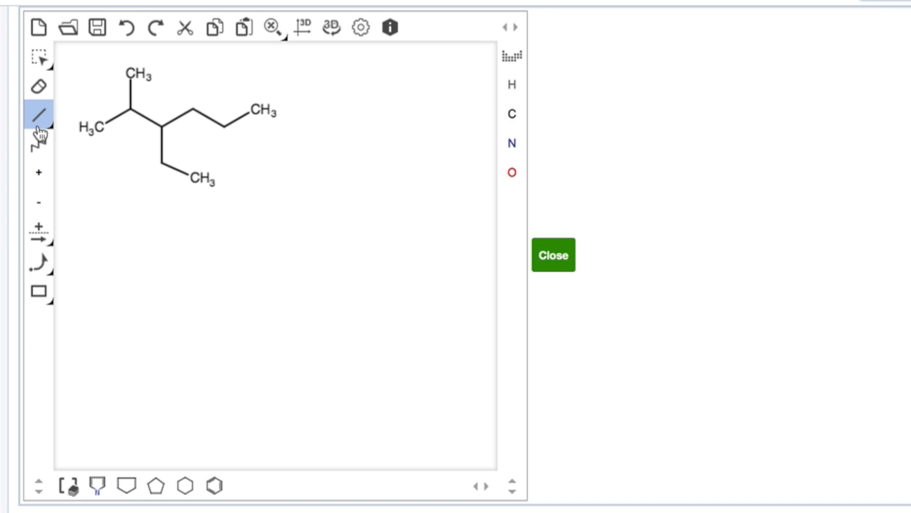
# Step: Attach a triple-bonded carbon to the far end of the main chain, and erase that carbon again
pyautogui.click(52, 127)
pyautogui.click(126, 144)
pyautogui.click(297, 89)
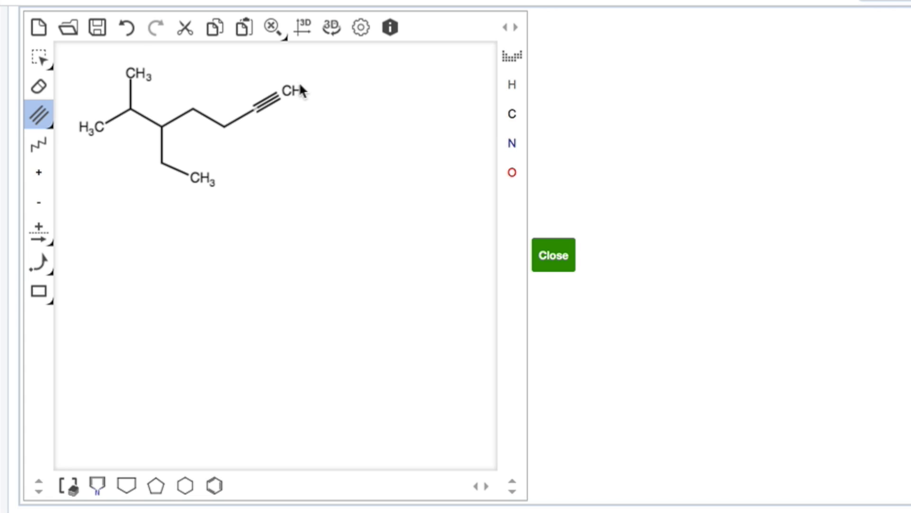
pyautogui.click(39, 86)
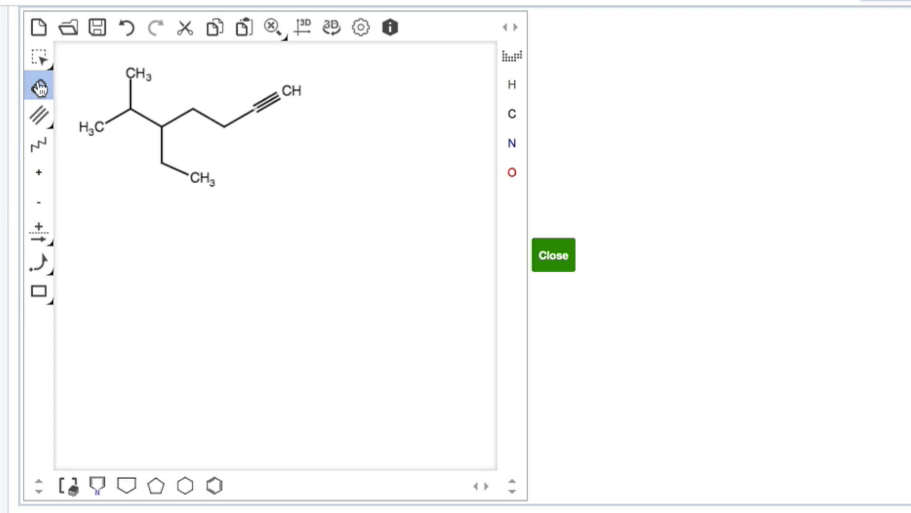
pyautogui.click(294, 91)
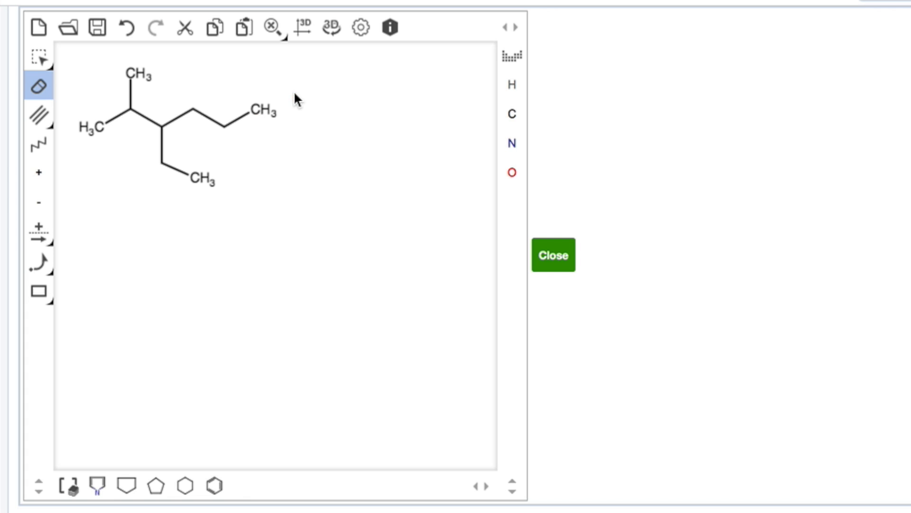
# Step: Select the whole molecule, delete and restore it, and move it toward the middle of the canvas
pyautogui.click(42, 60)
pyautogui.moveTo(78, 54)
pyautogui.mouseDown()
pyautogui.moveTo(267, 204)
pyautogui.moveTo(323, 208)
pyautogui.moveTo(280, 192)
pyautogui.mouseUp()
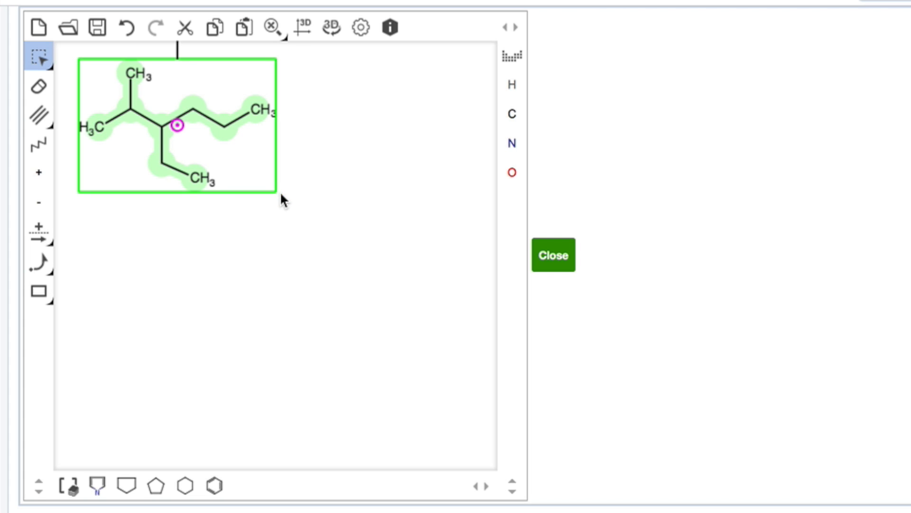
pyautogui.click(43, 87)
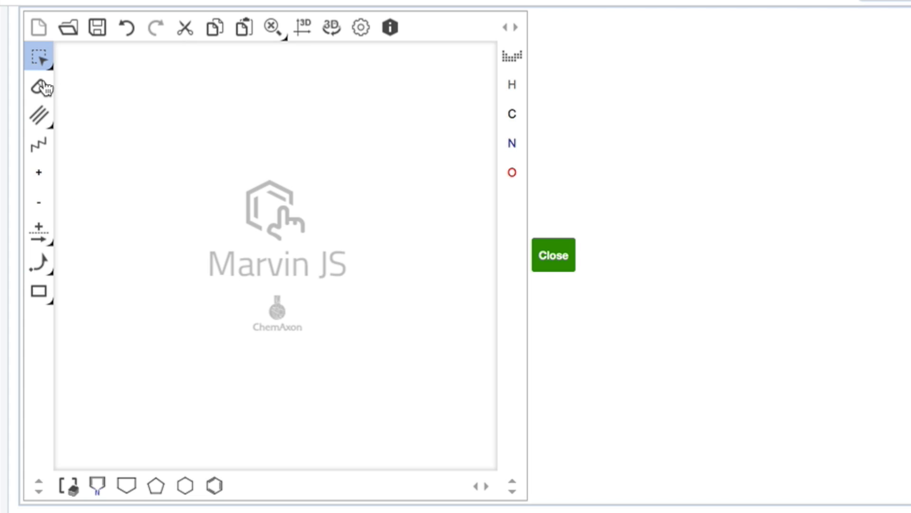
pyautogui.click(128, 32)
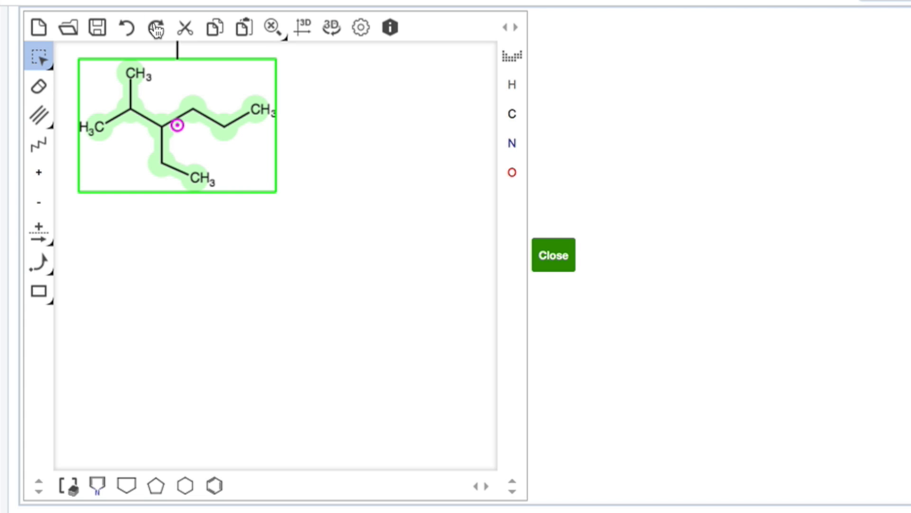
pyautogui.click(156, 27)
pyautogui.click(133, 29)
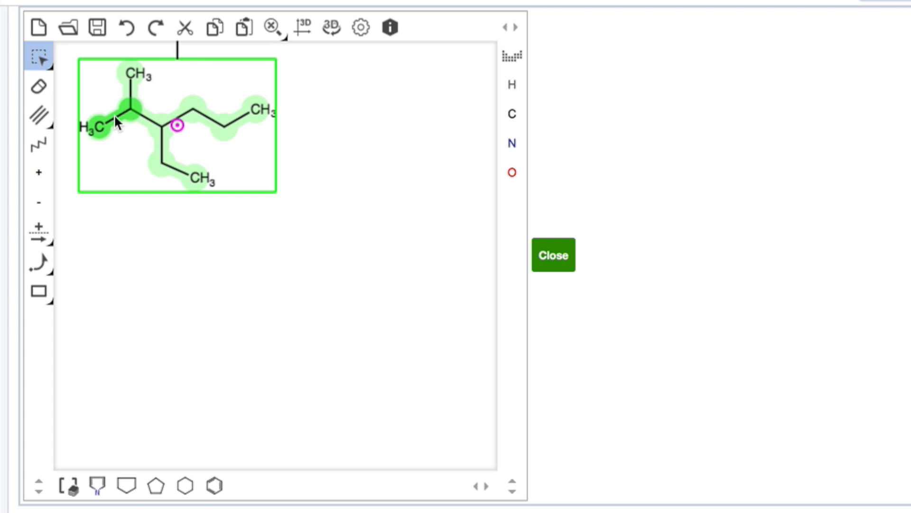
pyautogui.moveTo(115, 122); pyautogui.dragTo(206, 188)
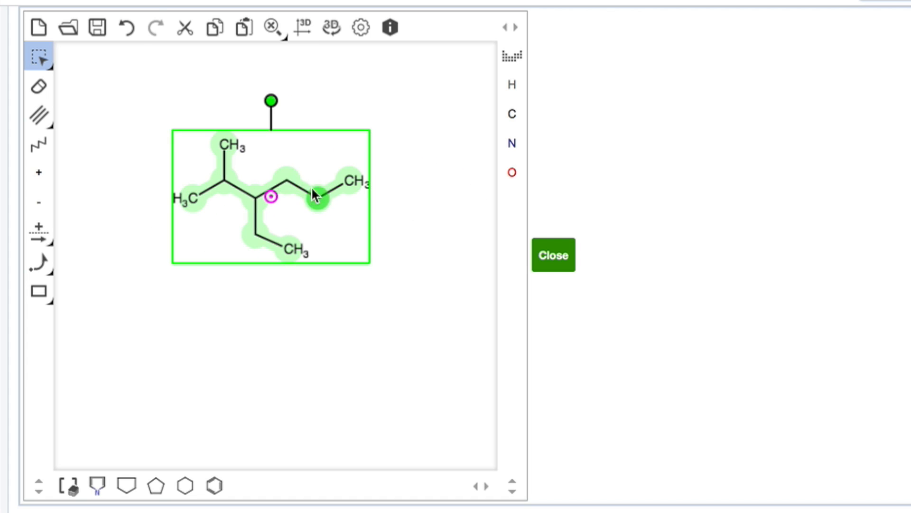
# Step: Convert all selected atoms to oxygen, and undo the conversion
pyautogui.click(512, 173)
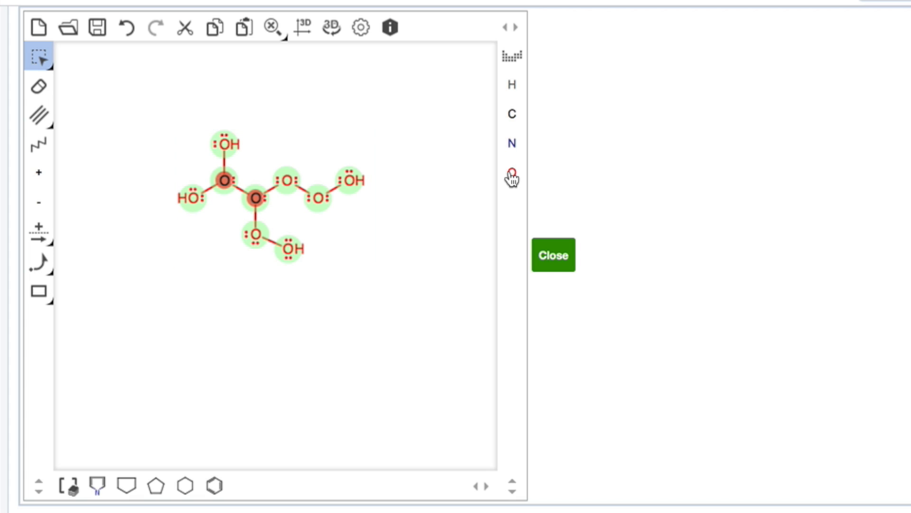
pyautogui.click(125, 30)
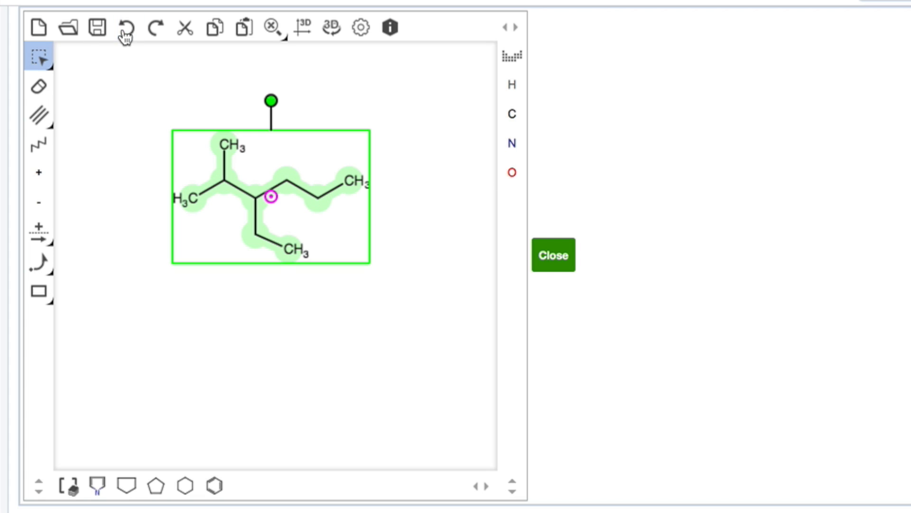
# Step: Deselect the molecule and change the terminal carbon of the propyl end to oxygen
pyautogui.click(430, 327)
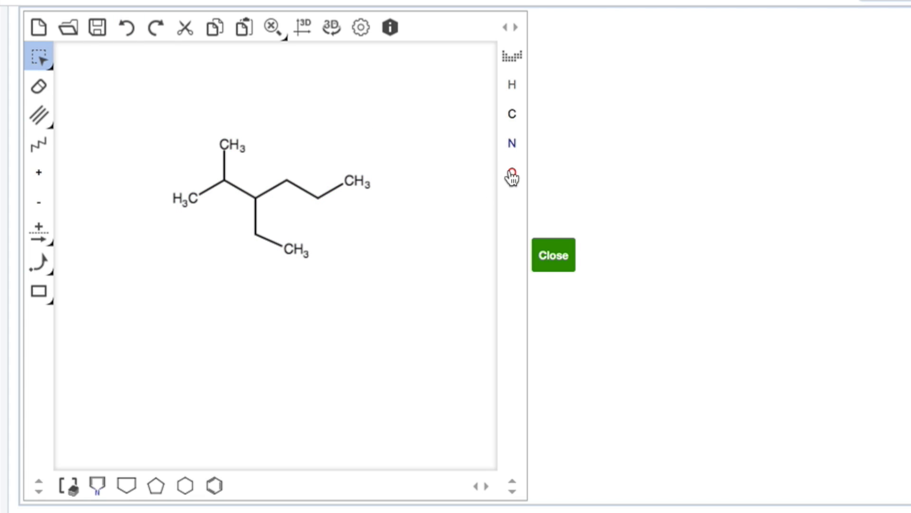
pyautogui.click(512, 175)
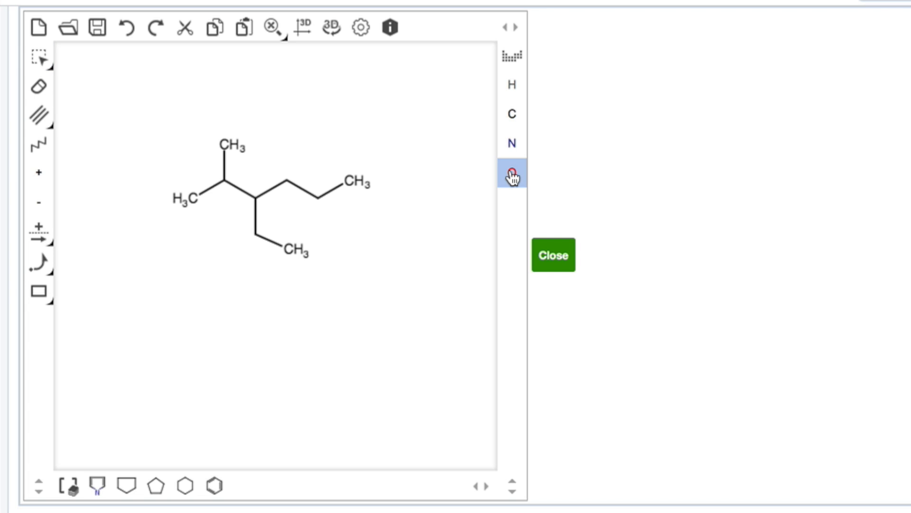
pyautogui.click(351, 181)
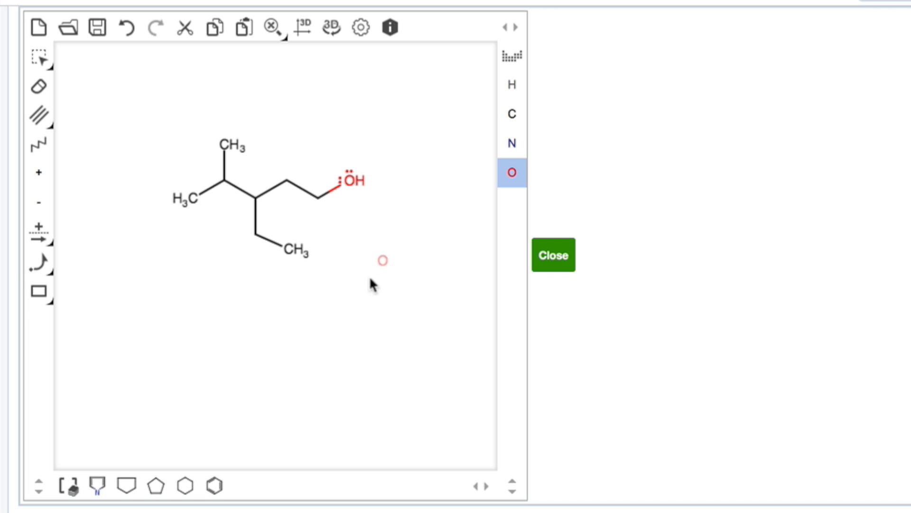
# Step: Try changing the ethyl branch's end carbon to oxygen and placing a loose oxygen beside the branch, and undo these changes
pyautogui.click(39, 115)
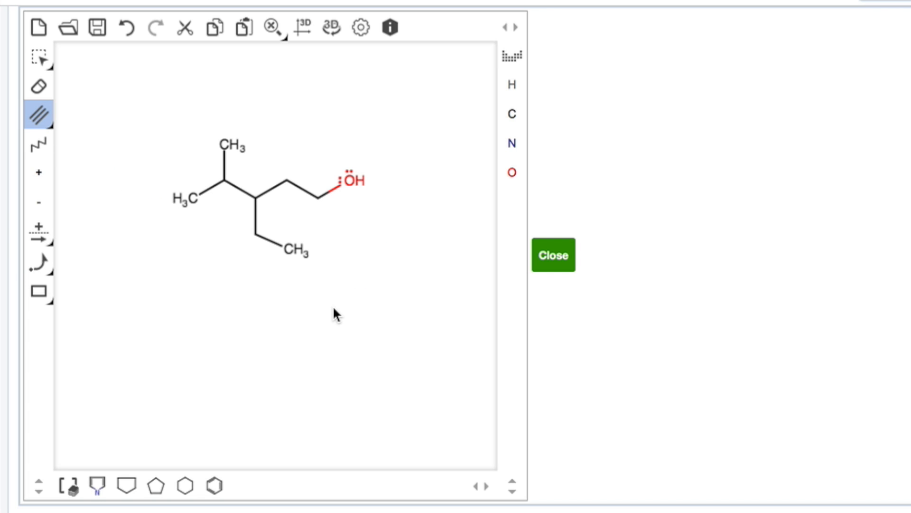
pyautogui.press('o')
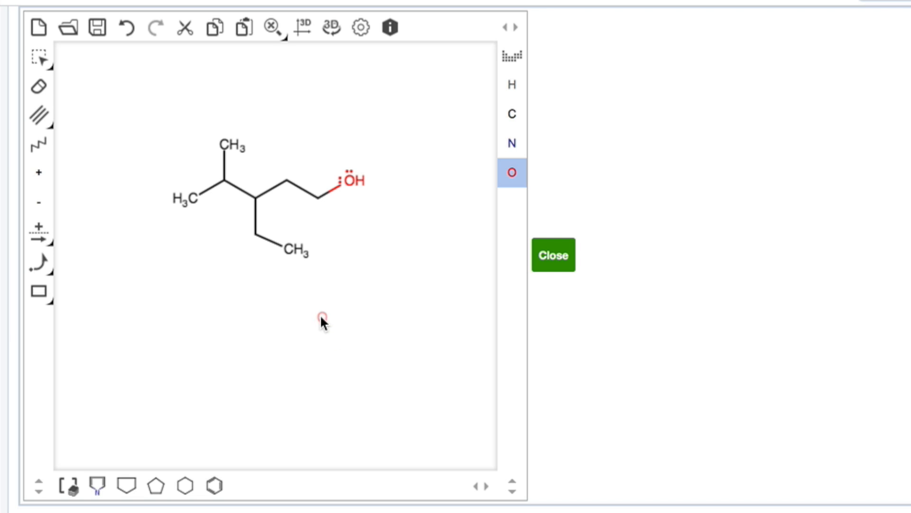
pyautogui.click(287, 248)
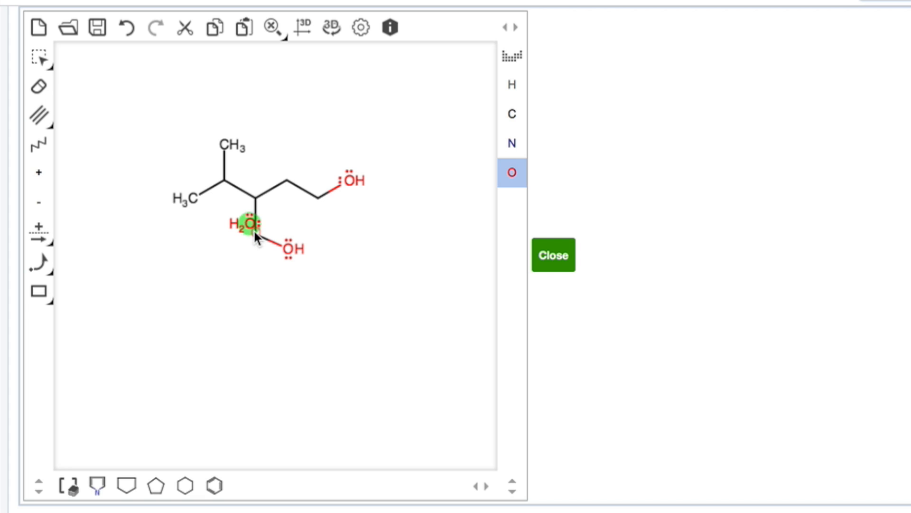
pyautogui.click(283, 176)
pyautogui.click(127, 36)
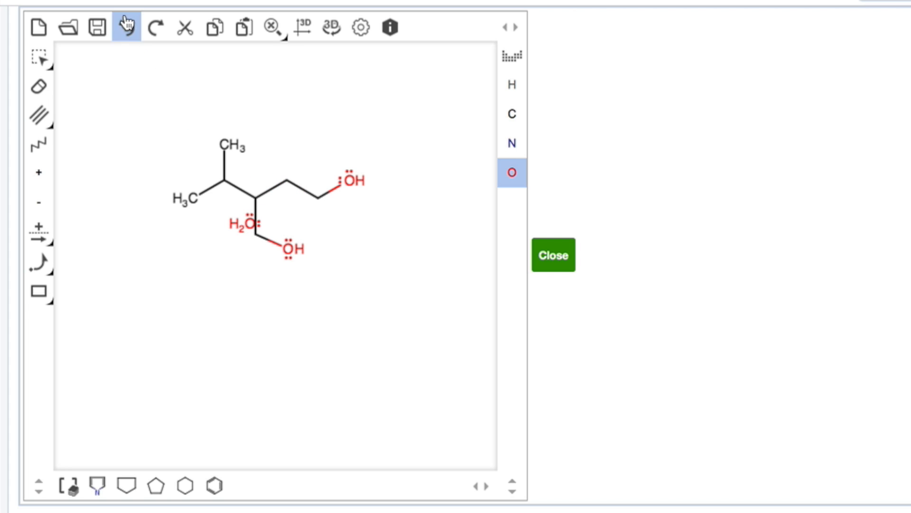
pyautogui.click(128, 28)
pyautogui.click(127, 27)
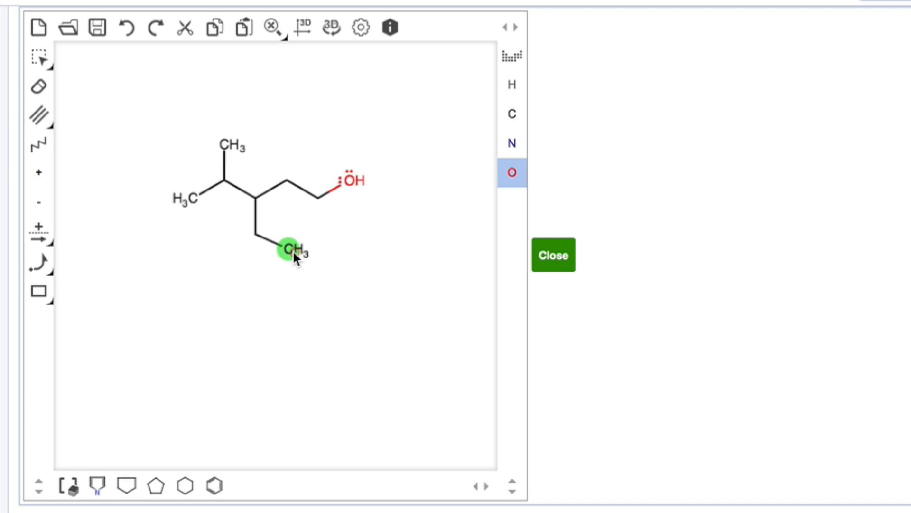
# Step: With the triple bond tool active, change the upper methyl branch's carbon to oxygen
pyautogui.click(41, 119)
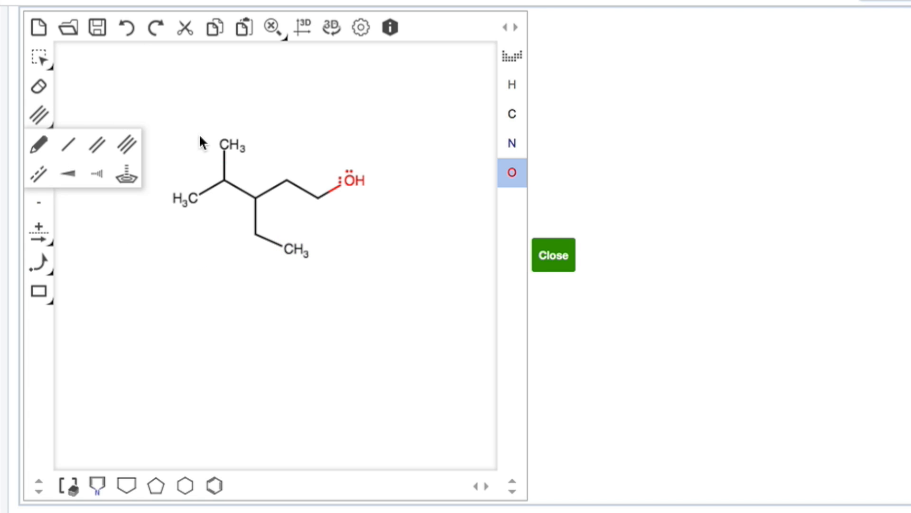
pyautogui.click(32, 109)
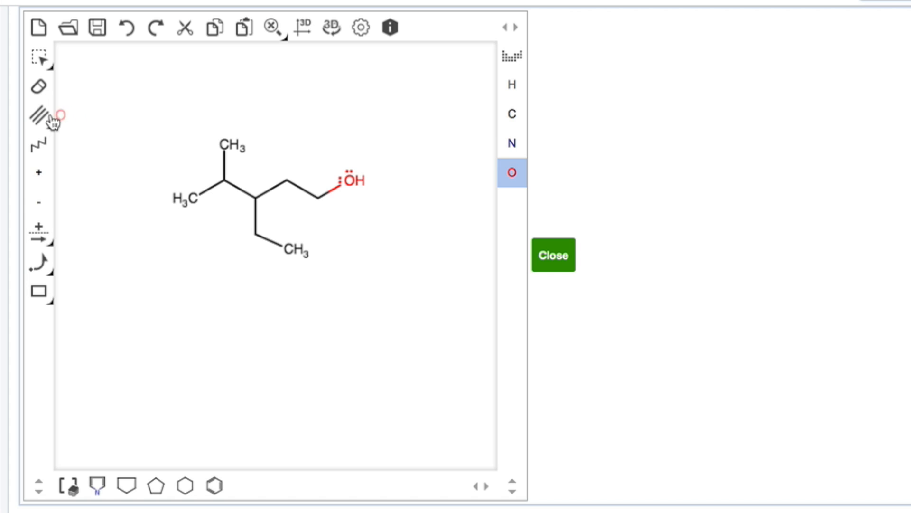
pyautogui.click(46, 117)
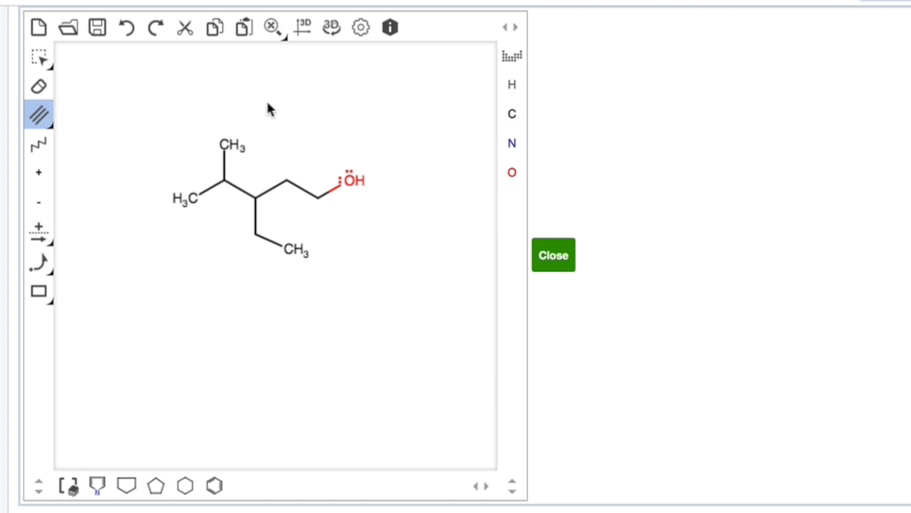
pyautogui.press('o')
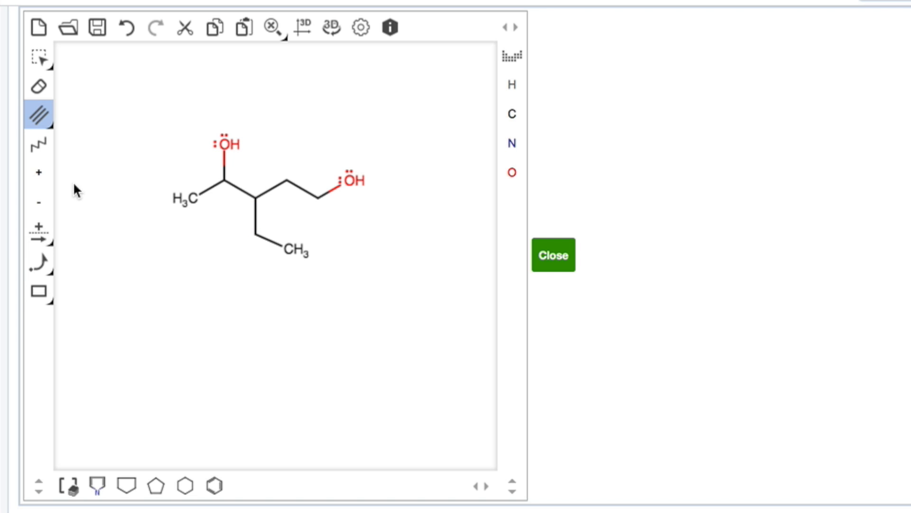
# Step: Give the upper branch's oxygen a positive charge, and replace it with a negative charge
pyautogui.click(40, 176)
pyautogui.click(226, 143)
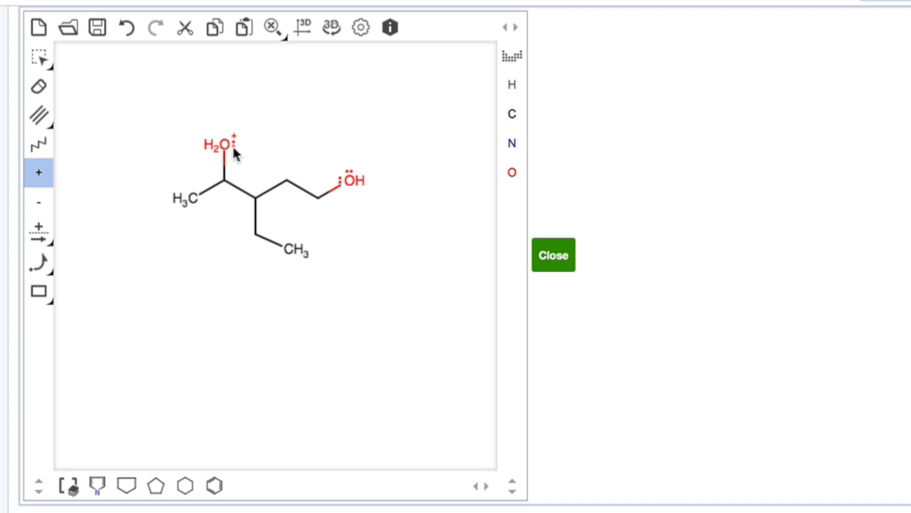
pyautogui.click(226, 147)
pyautogui.click(53, 201)
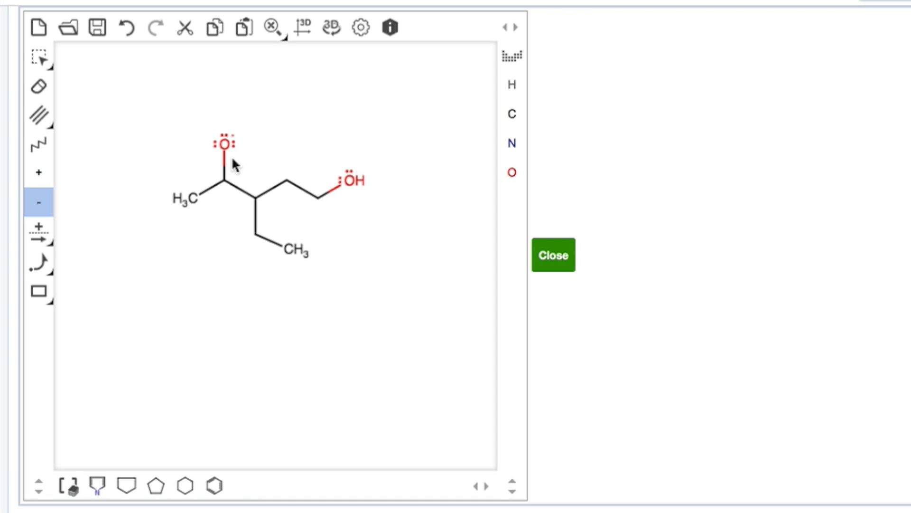
# Step: Draw a methanol molecule with a single bond to the right of the existing structure, changing one end carbon to oxygen
pyautogui.click(44, 237)
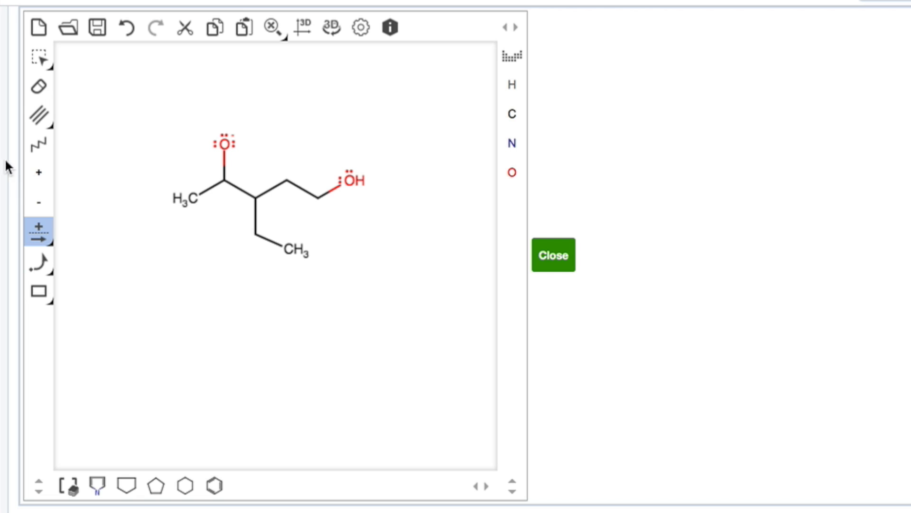
pyautogui.moveTo(44, 121)
pyautogui.click(72, 147)
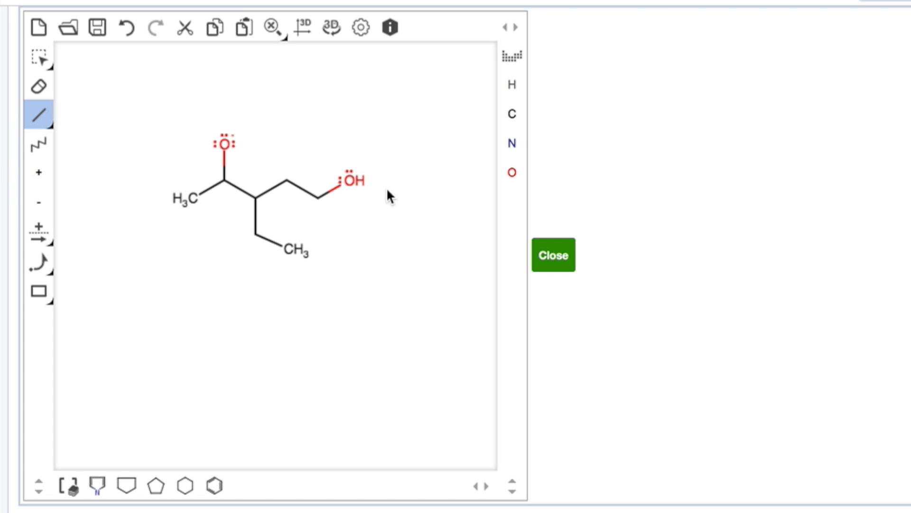
pyautogui.click(457, 183)
pyautogui.press('o')
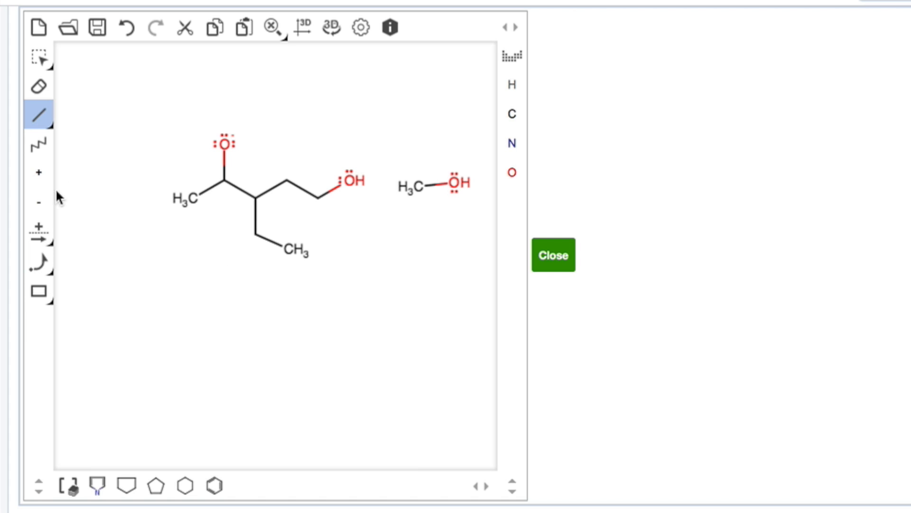
# Step: Try placing two plus signs and a one-way reaction arrow in the empty area below the molecules, and undo them
pyautogui.click(42, 234)
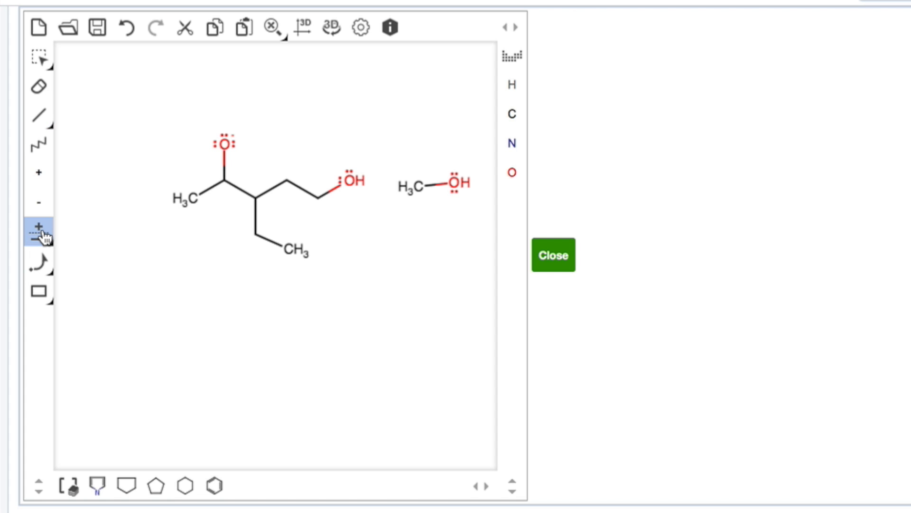
pyautogui.click(51, 250)
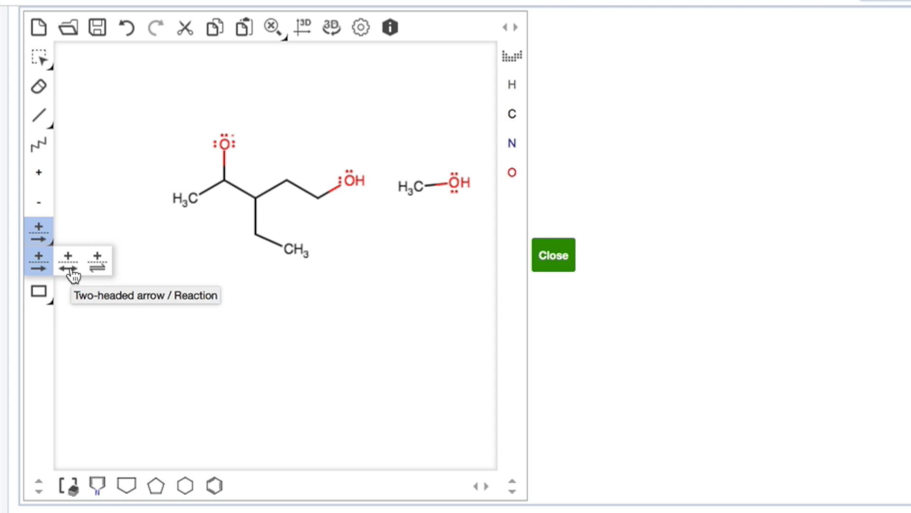
pyautogui.click(39, 236)
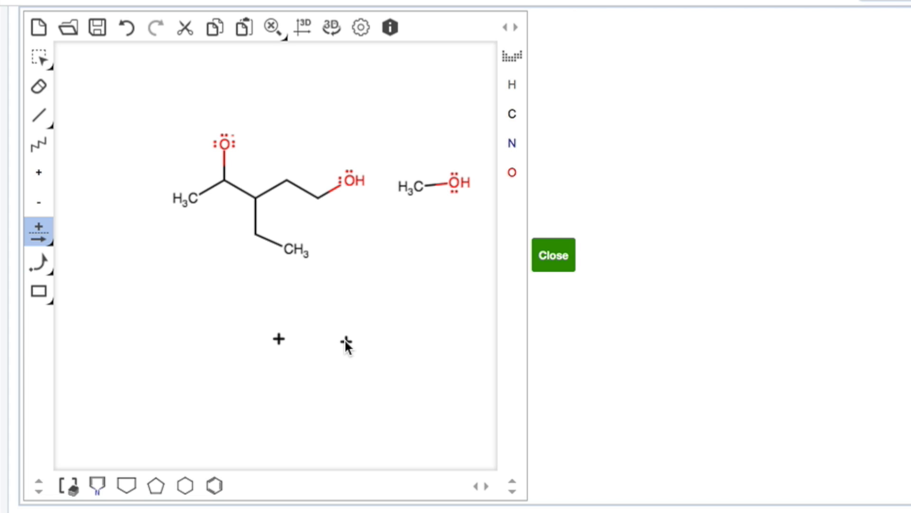
pyautogui.moveTo(262, 392); pyautogui.dragTo(407, 394)
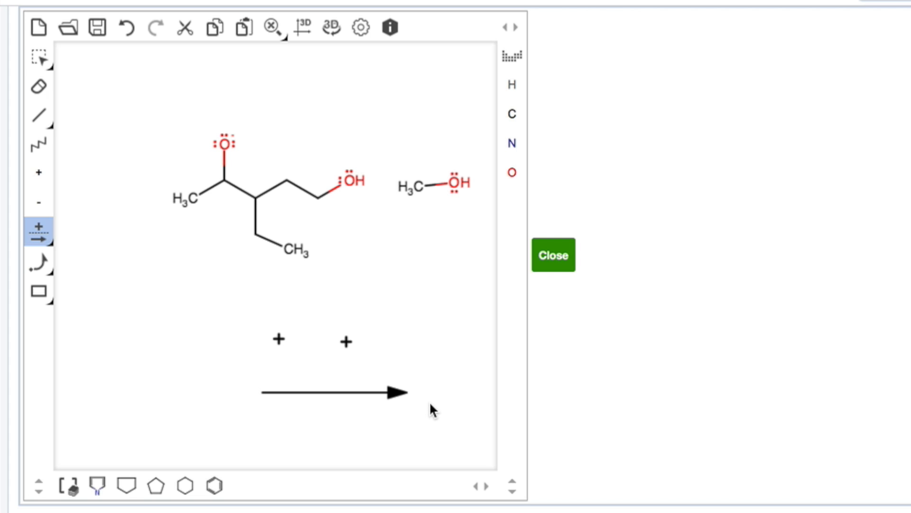
pyautogui.click(126, 28)
pyautogui.click(126, 29)
pyautogui.click(127, 28)
# Step: Insert a plus sign between the two molecules and move the whole group left to free space after the methanol
pyautogui.click(378, 187)
pyautogui.click(40, 57)
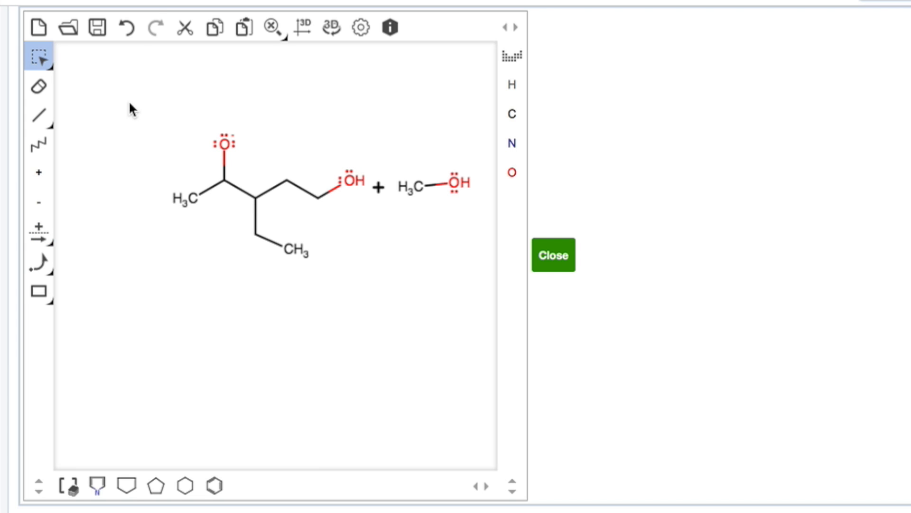
pyautogui.moveTo(133, 99); pyautogui.dragTo(483, 284)
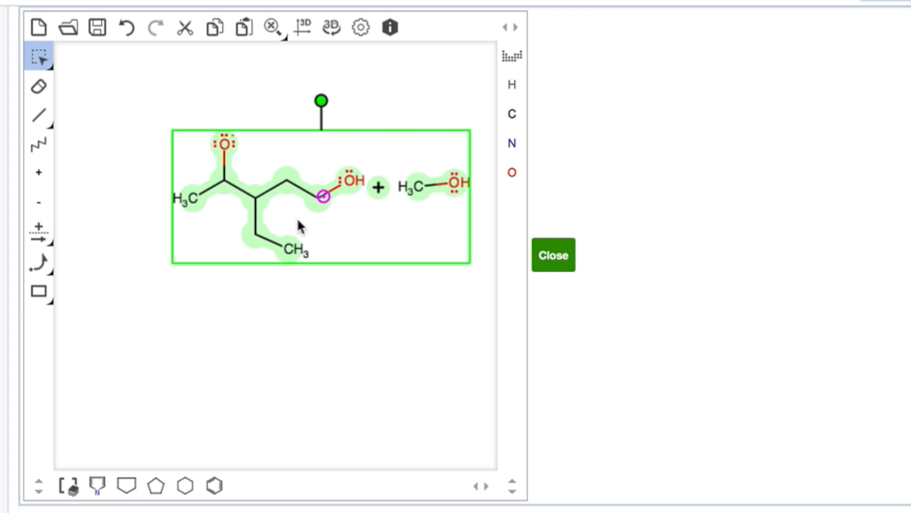
pyautogui.moveTo(181, 188); pyautogui.dragTo(97, 177)
pyautogui.click(103, 323)
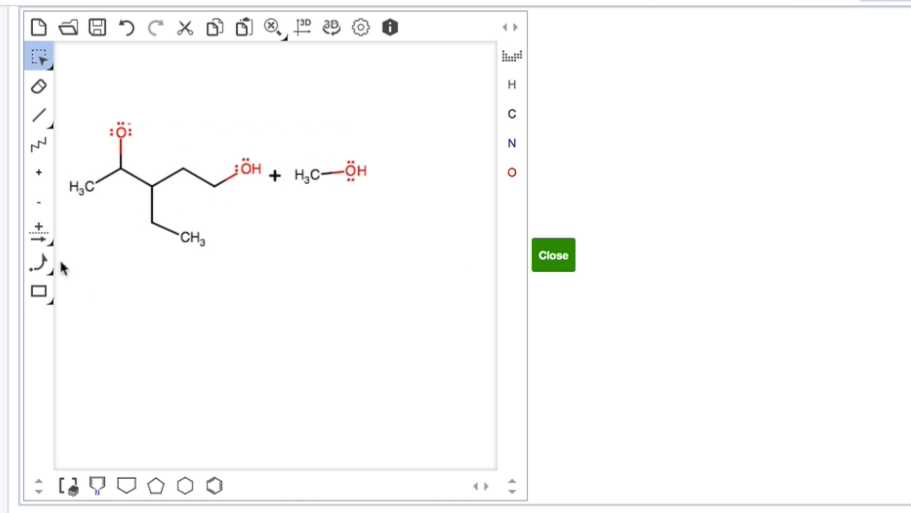
# Step: Draw a reaction arrow after the methanol, and switch the electron flow tool to its two-dot electron pair arrow
pyautogui.click(39, 233)
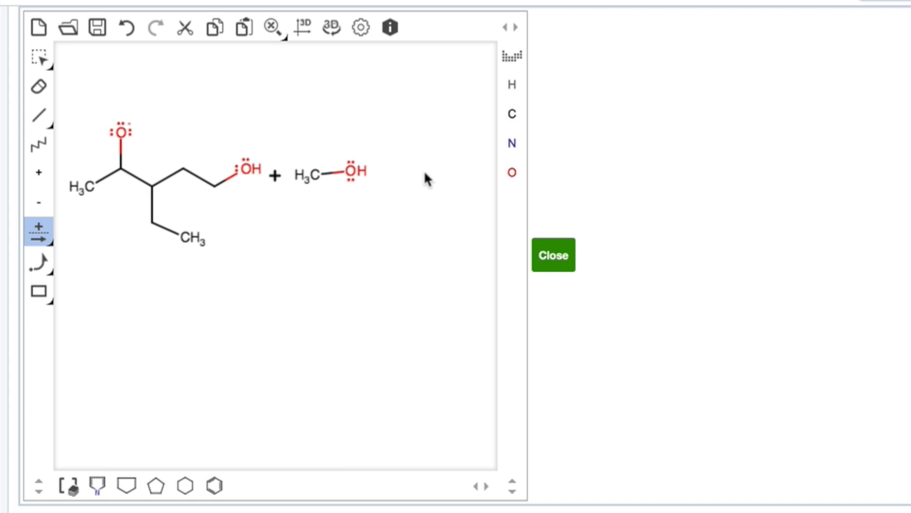
pyautogui.moveTo(448, 177); pyautogui.dragTo(459, 179)
pyautogui.click(41, 263)
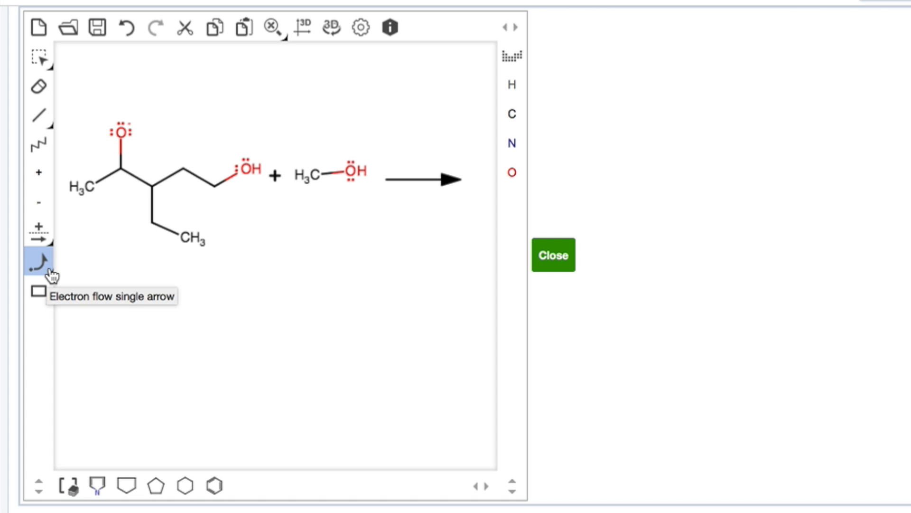
pyautogui.click(52, 273)
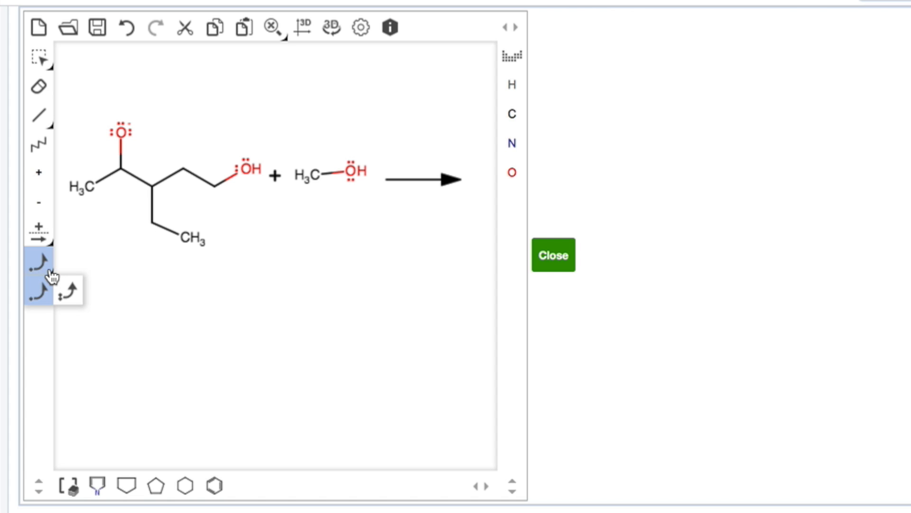
pyautogui.click(71, 294)
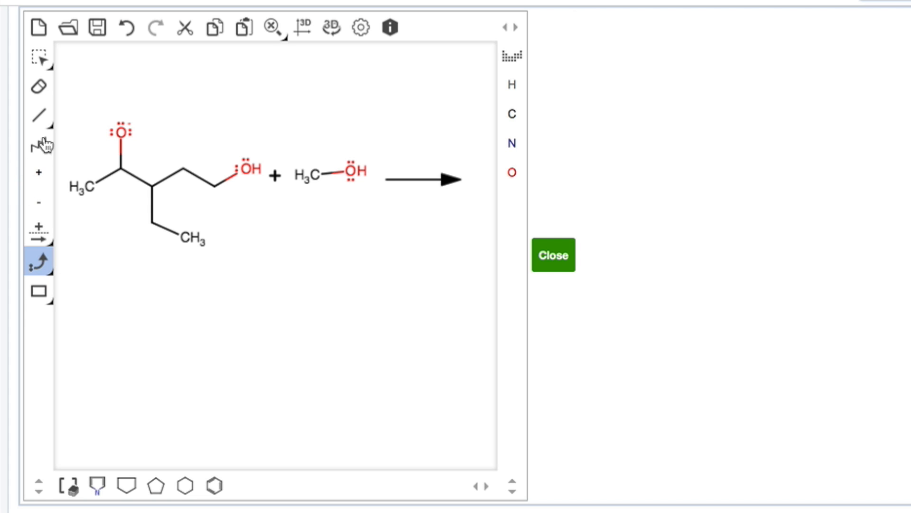
# Step: Draw a bond upward from the methanol oxygen and change its end atom to an explicit hydrogen
pyautogui.click(45, 118)
pyautogui.moveTo(354, 153); pyautogui.dragTo(350, 137)
pyautogui.press('h')
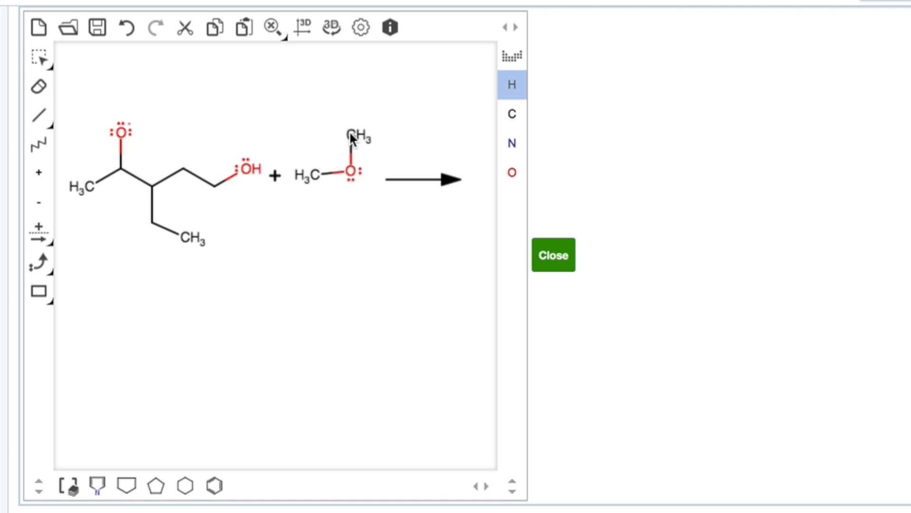
pyautogui.click(353, 134)
# Step: Draw an electron flow arrow from the negatively charged oxygen's lone pair to the explicit hydrogen of the methanol
pyautogui.click(41, 262)
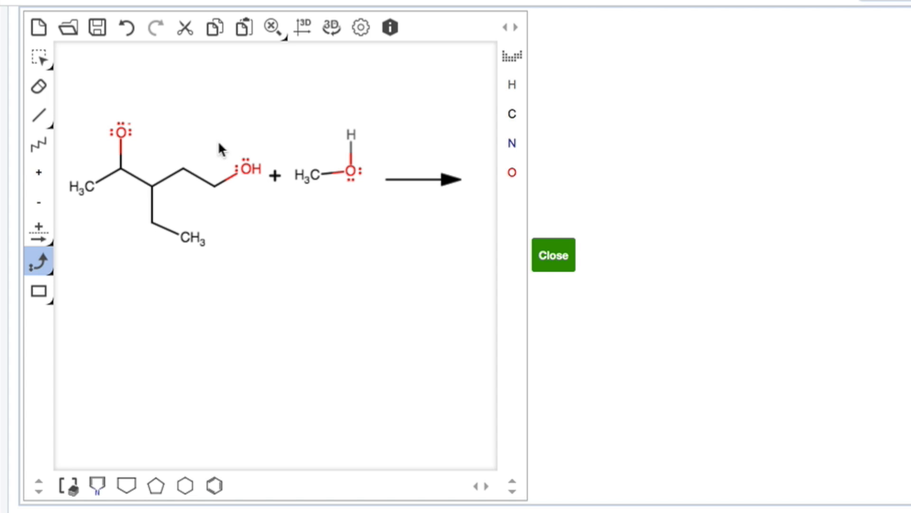
pyautogui.click(125, 126)
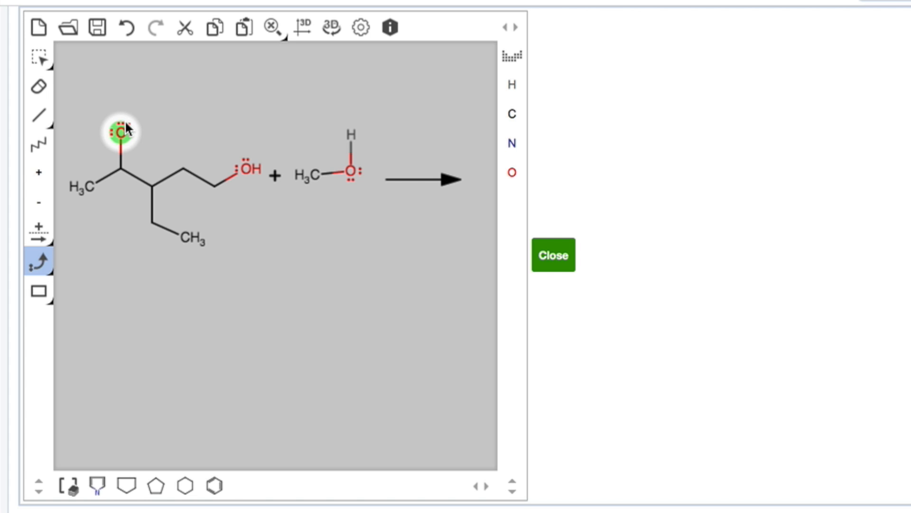
pyautogui.click(122, 124)
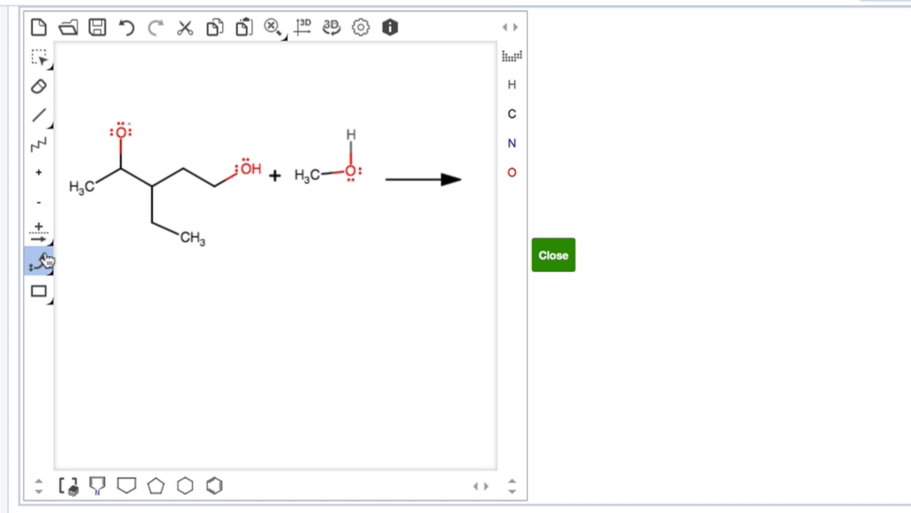
pyautogui.click(123, 133)
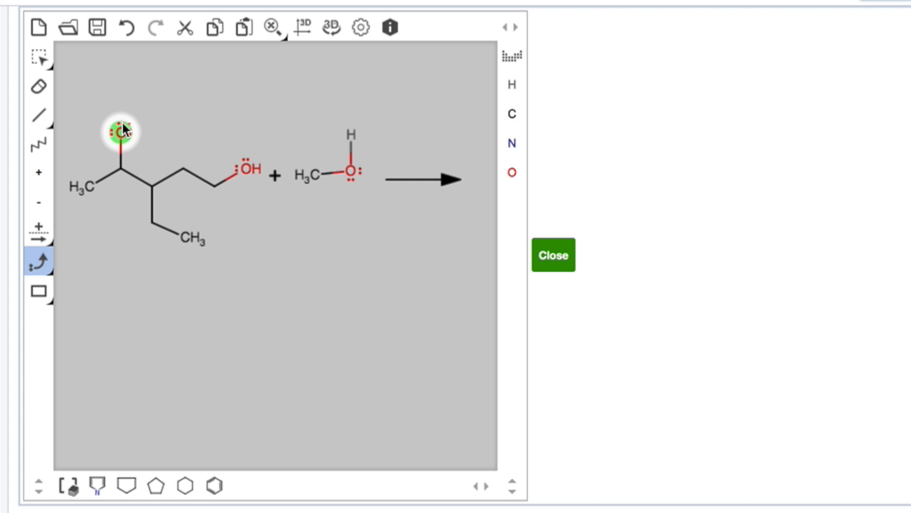
pyautogui.click(122, 124)
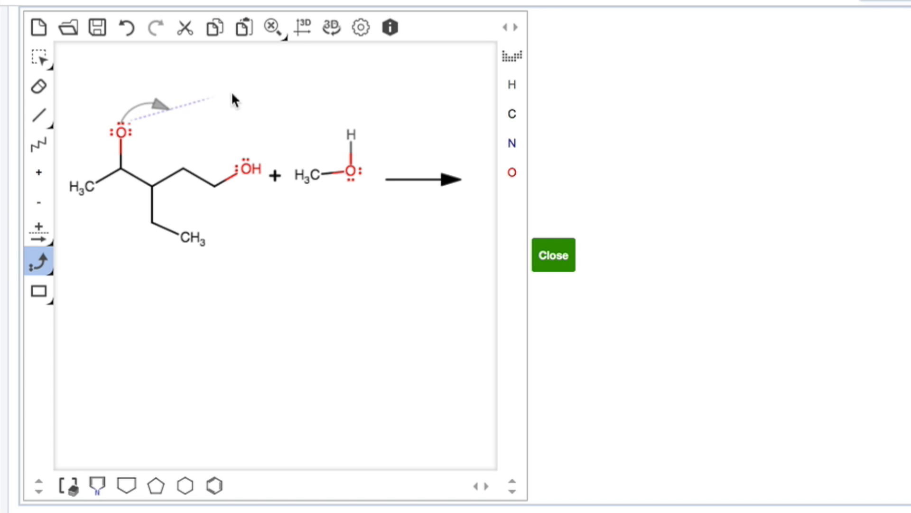
pyautogui.click(349, 129)
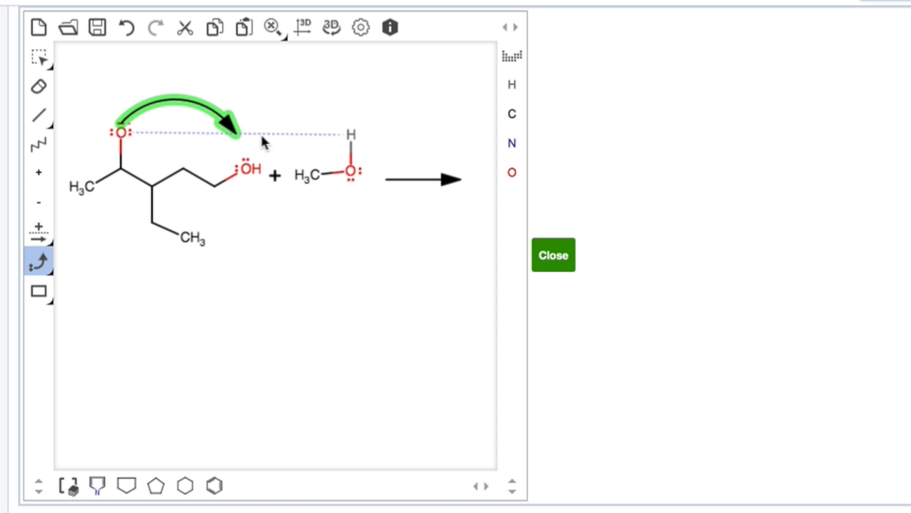
# Step: Toggle the electron flow arrow's end between the hydrogen and the new bond's midpoint, ending on the hydrogen
pyautogui.click(212, 110)
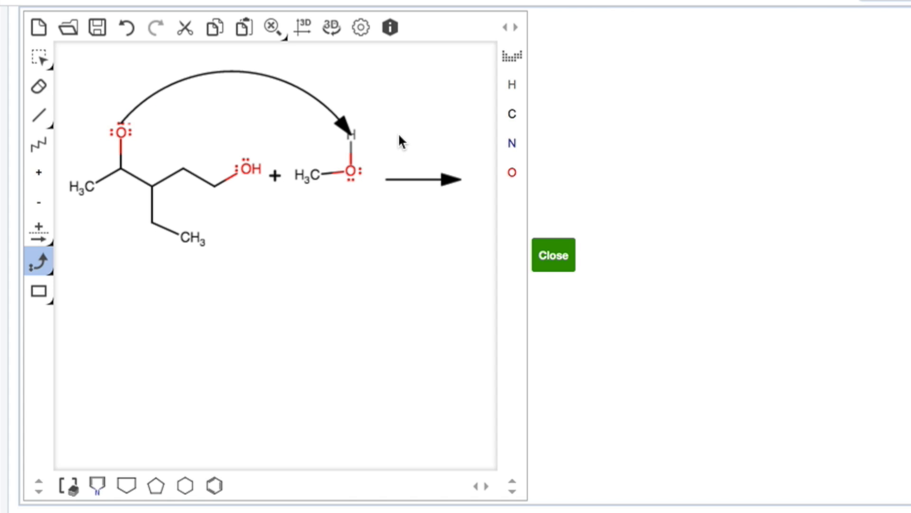
pyautogui.click(309, 101)
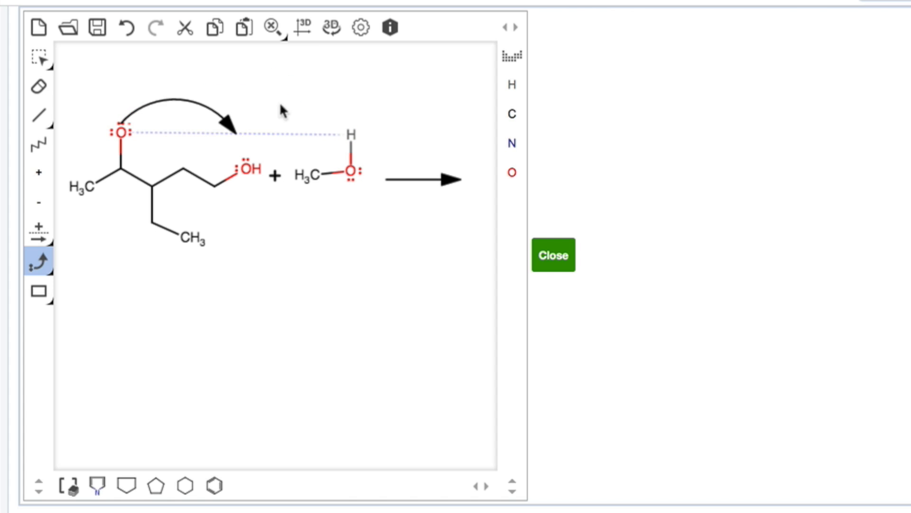
pyautogui.click(201, 108)
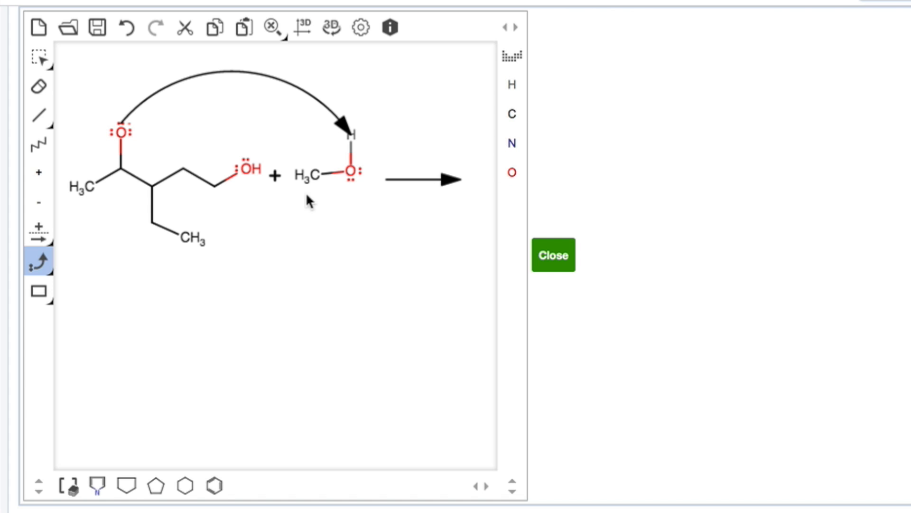
# Step: Change the first carbon of the lower ethyl branch to nitrogen
pyautogui.click(510, 145)
pyautogui.click(152, 222)
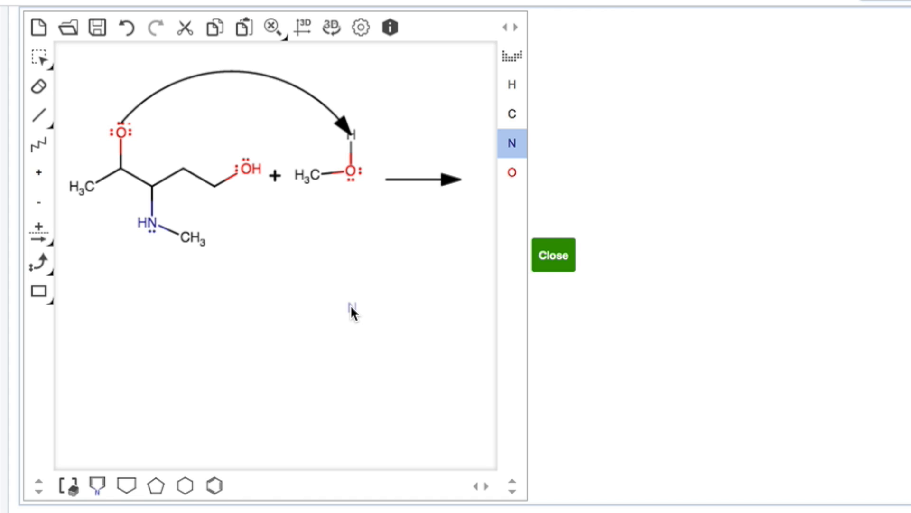
# Step: Place a loose sodium atom in the empty area below the reaction
pyautogui.press('n')
pyautogui.press('a')
pyautogui.click(367, 336)
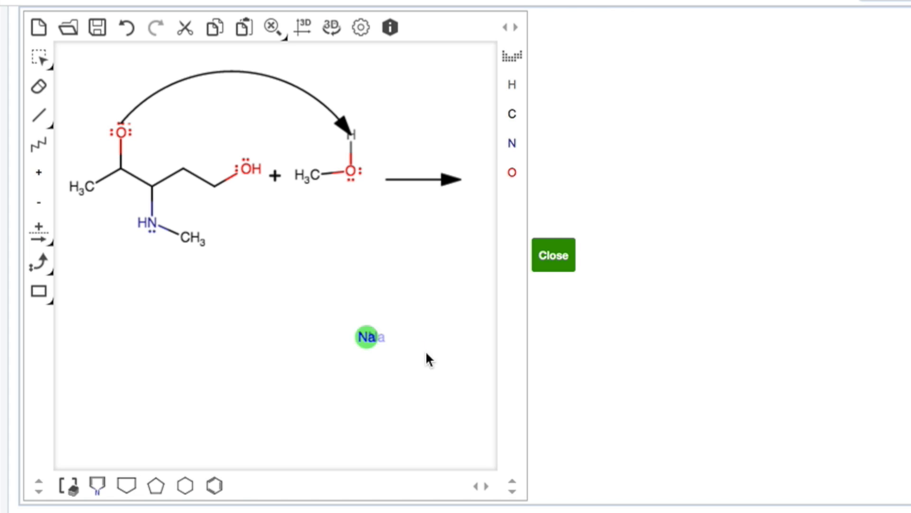
# Step: Place a silicon atom chosen from the periodic table below the reaction arrow, and erase both loose atoms
pyautogui.click(512, 58)
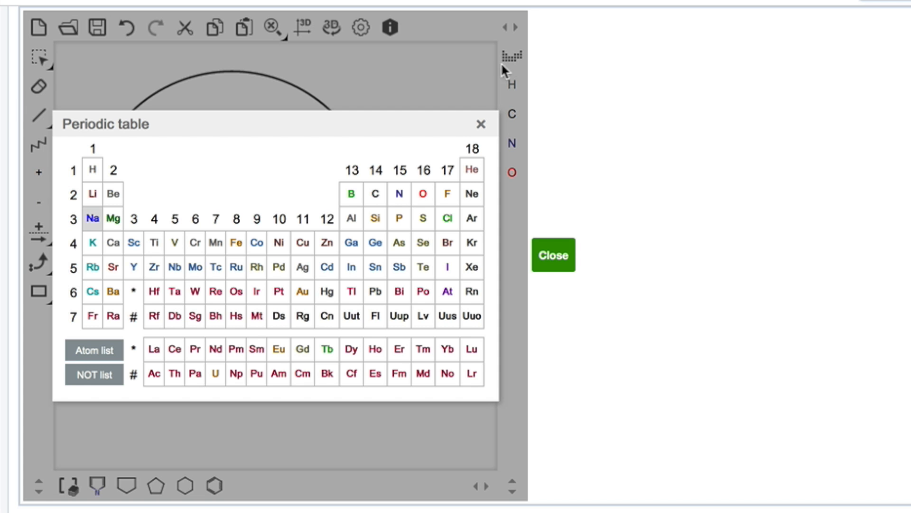
pyautogui.click(370, 218)
pyautogui.click(375, 213)
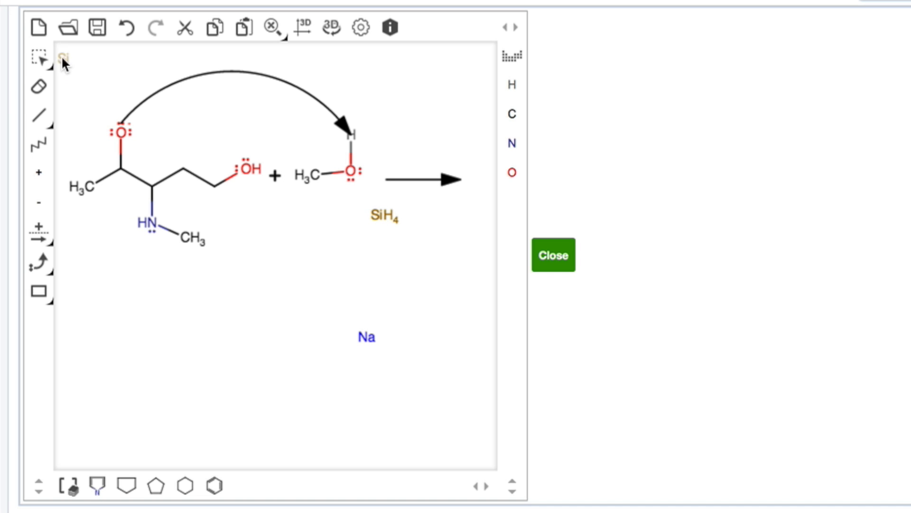
pyautogui.click(39, 86)
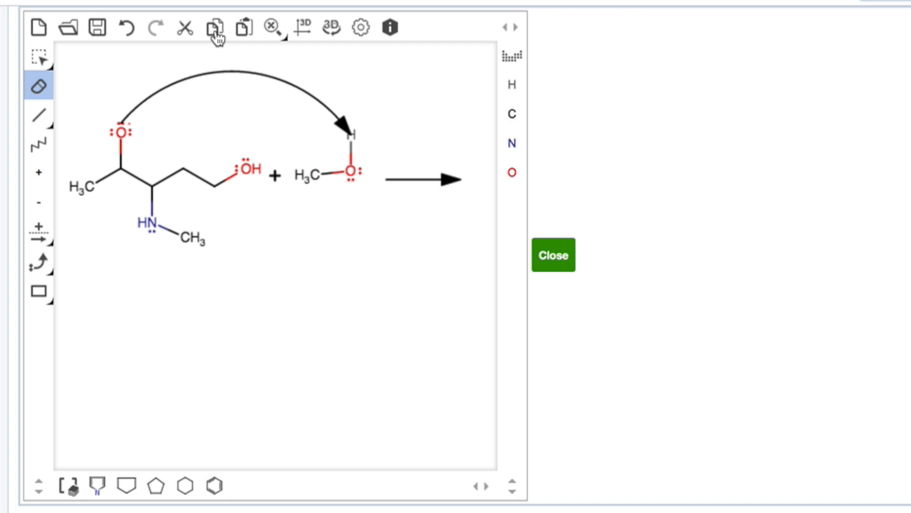
# Step: Copy the whole reaction, paste the copy below the original, and delete the pasted structures
pyautogui.click(242, 29)
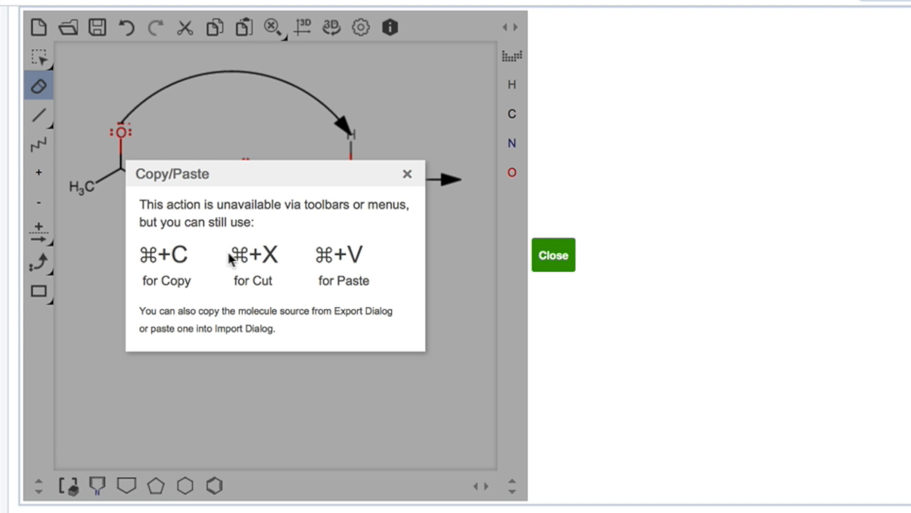
pyautogui.click(407, 175)
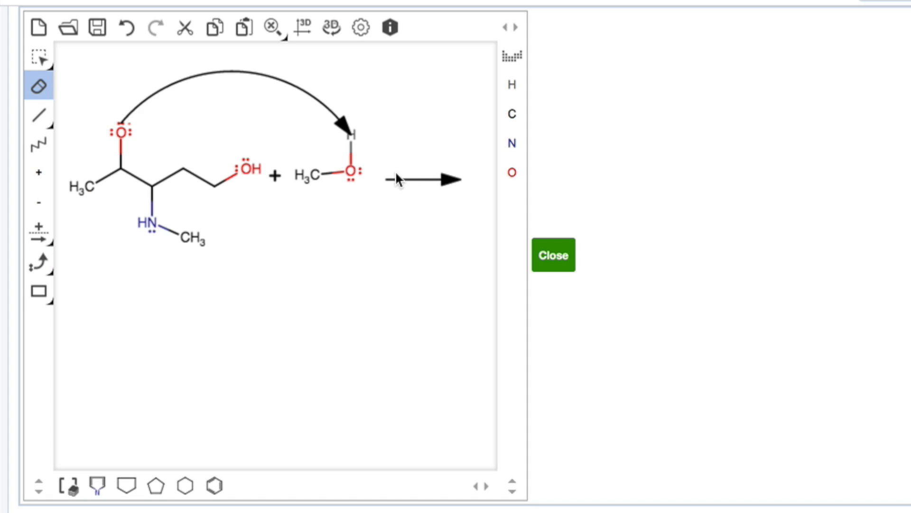
pyautogui.click(41, 58)
pyautogui.moveTo(76, 67); pyautogui.dragTo(476, 266)
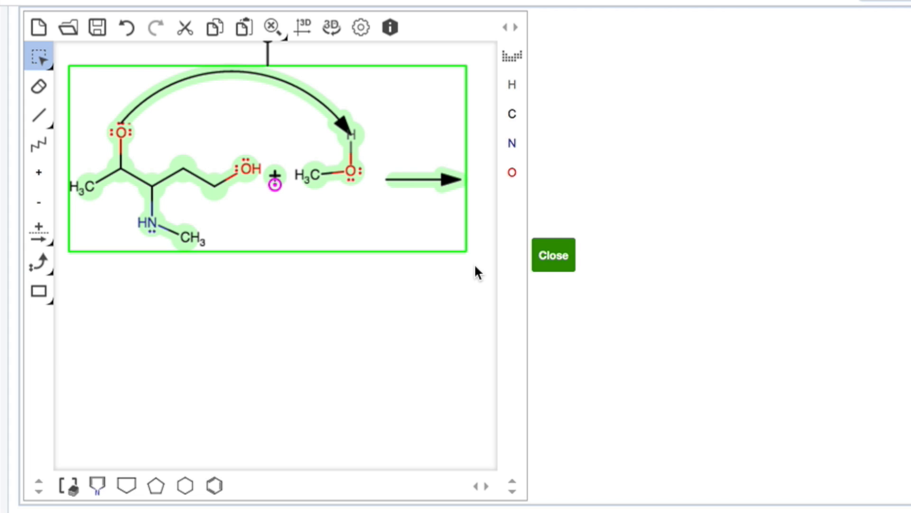
pyautogui.click(215, 30)
pyautogui.press('super+v')
pyautogui.moveTo(232, 255); pyautogui.dragTo(186, 359)
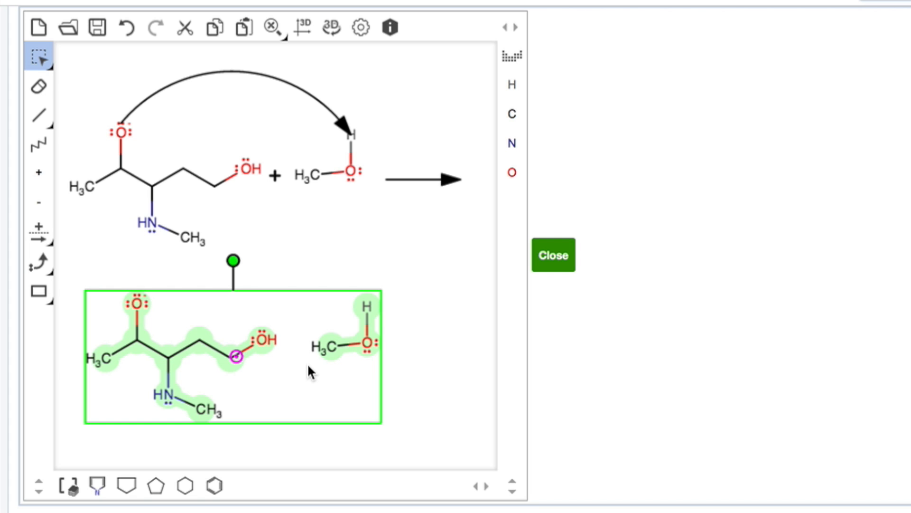
pyautogui.click(40, 88)
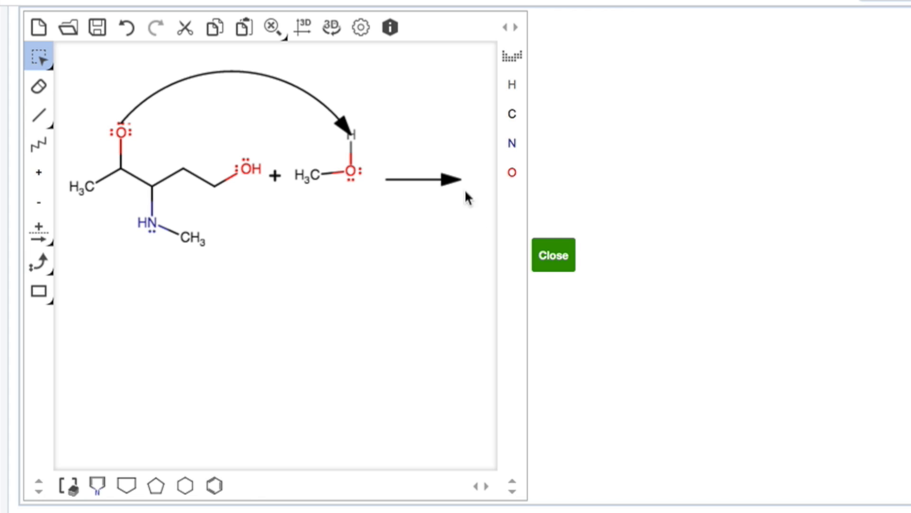
# Step: Zoom the view to fit the whole reaction on the canvas
pyautogui.click(277, 28)
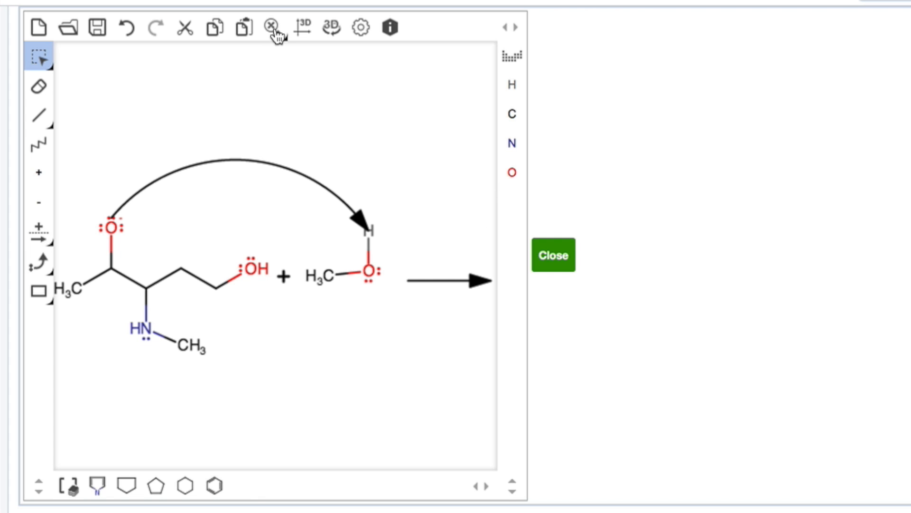
# Step: Move the whole reaction to the left side of the canvas to leave room after the reaction arrow
pyautogui.click(284, 41)
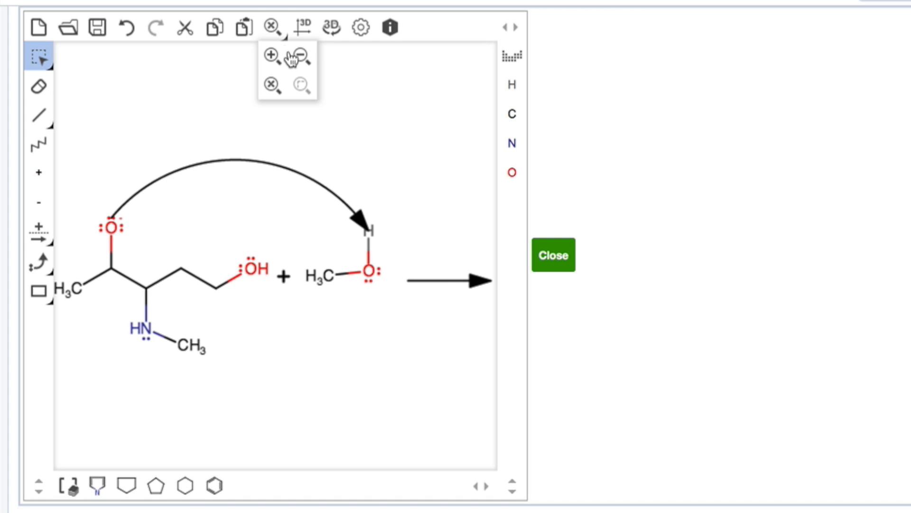
pyautogui.click(301, 56)
pyautogui.click(285, 41)
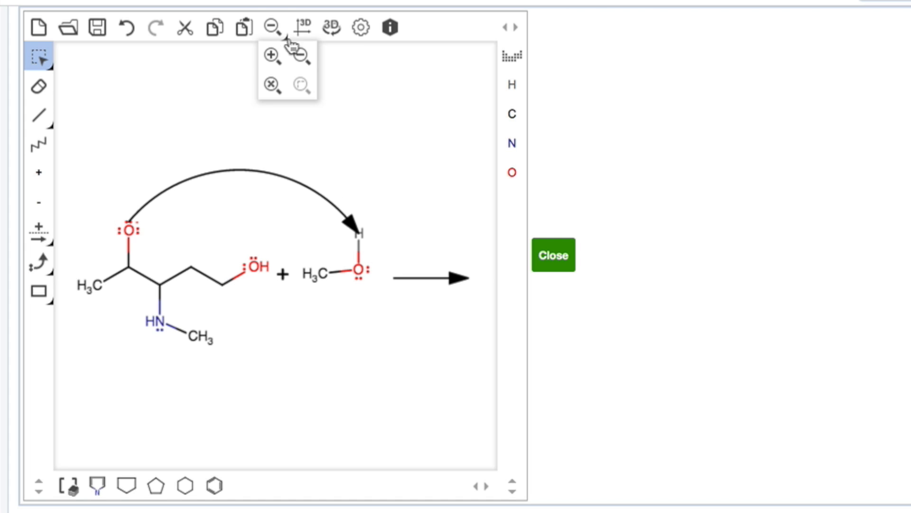
pyautogui.click(298, 53)
pyautogui.click(280, 34)
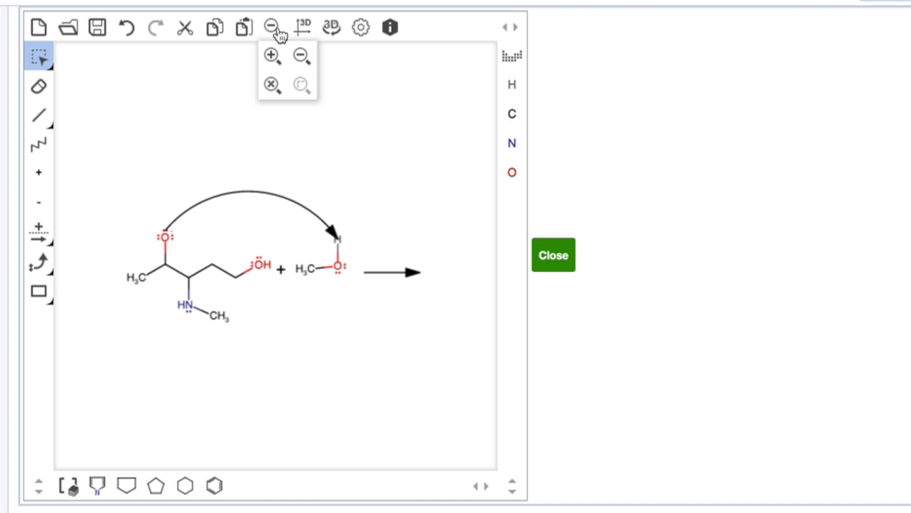
pyautogui.click(304, 61)
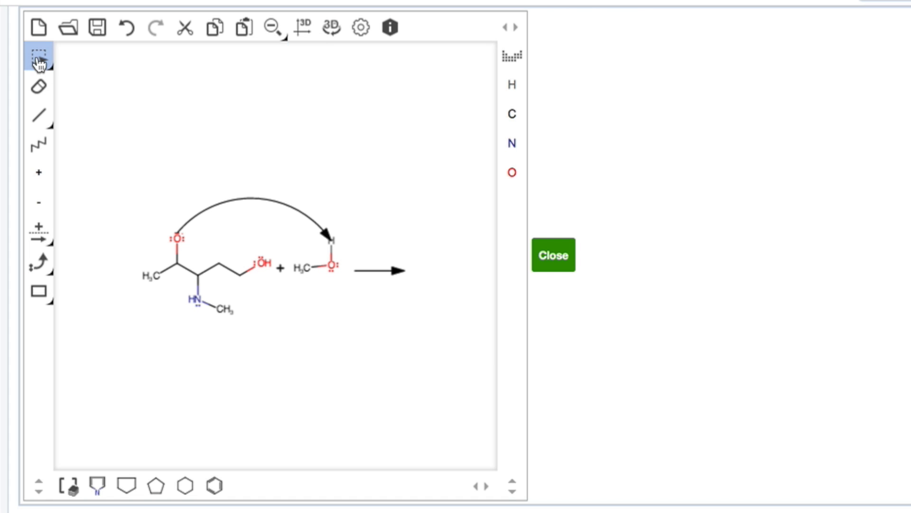
pyautogui.moveTo(108, 152); pyautogui.dragTo(452, 374)
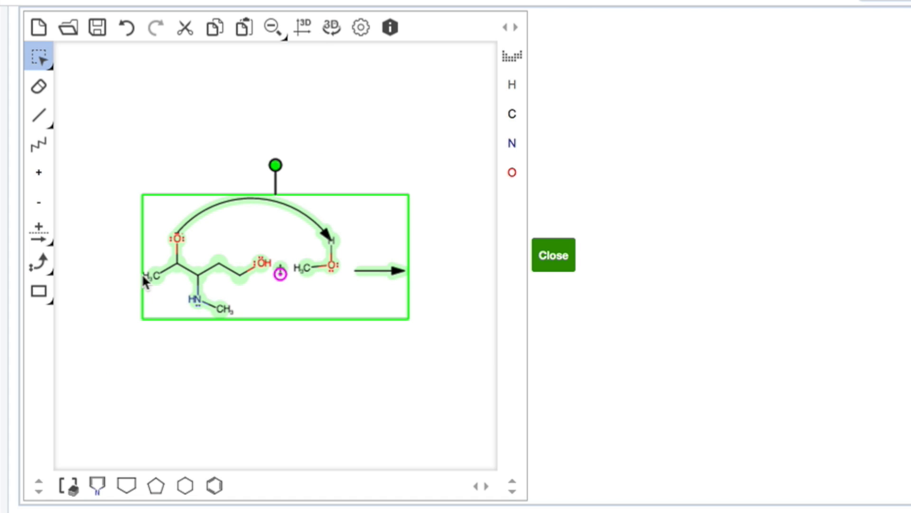
pyautogui.moveTo(164, 263); pyautogui.dragTo(84, 261)
pyautogui.click(372, 301)
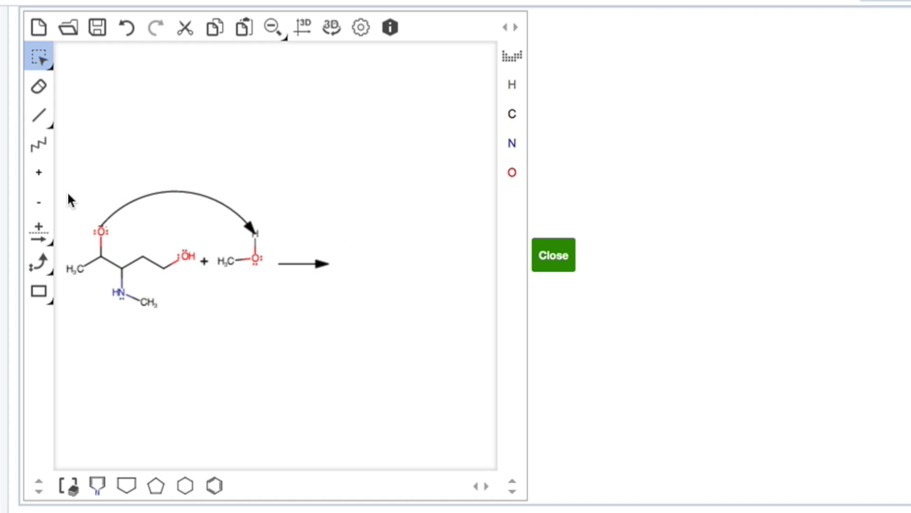
# Step: Copy both reactants and place the pasted structures to the right of the reaction arrow as the starting point for the products
pyautogui.moveTo(65, 190); pyautogui.dragTo(270, 328)
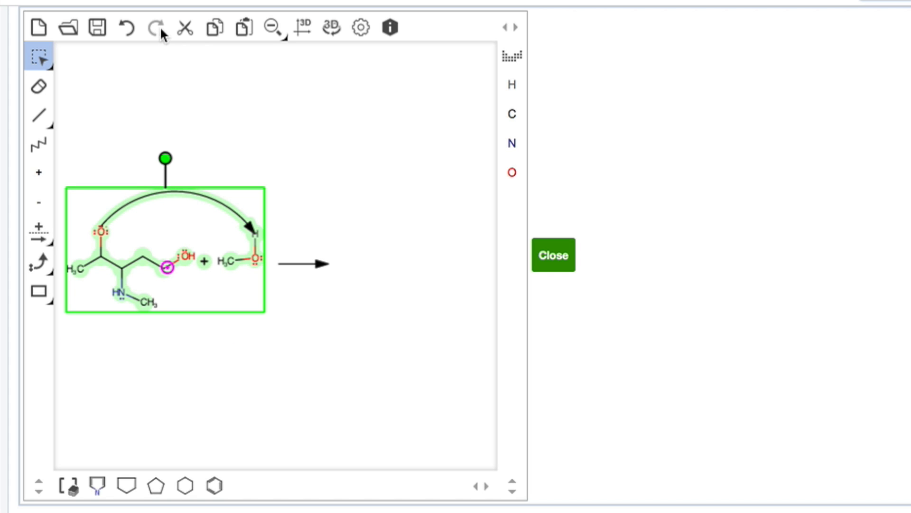
pyautogui.click(215, 29)
pyautogui.press('super+v')
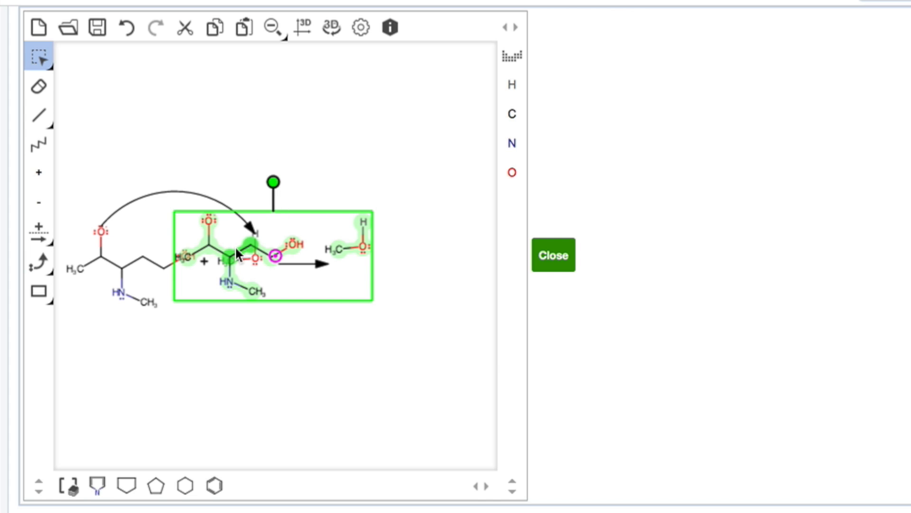
pyautogui.moveTo(236, 252); pyautogui.dragTo(411, 261)
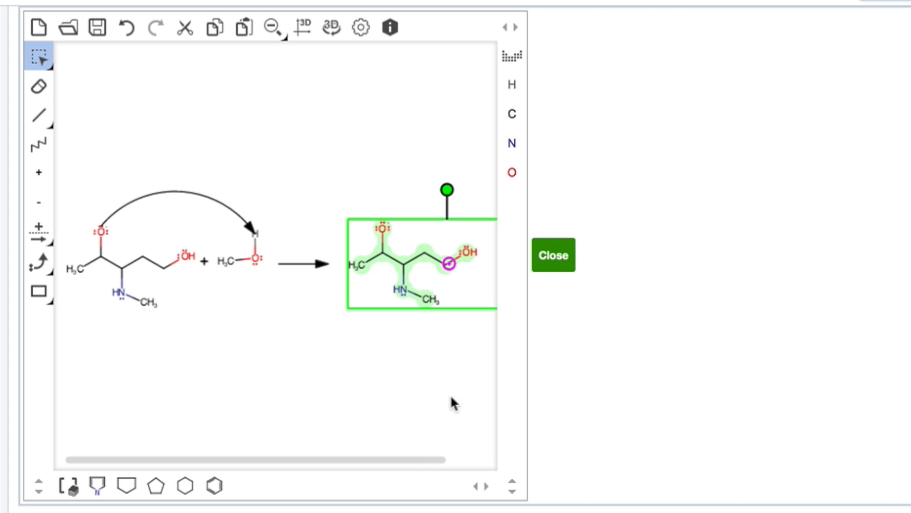
pyautogui.moveTo(383, 455); pyautogui.dragTo(494, 456)
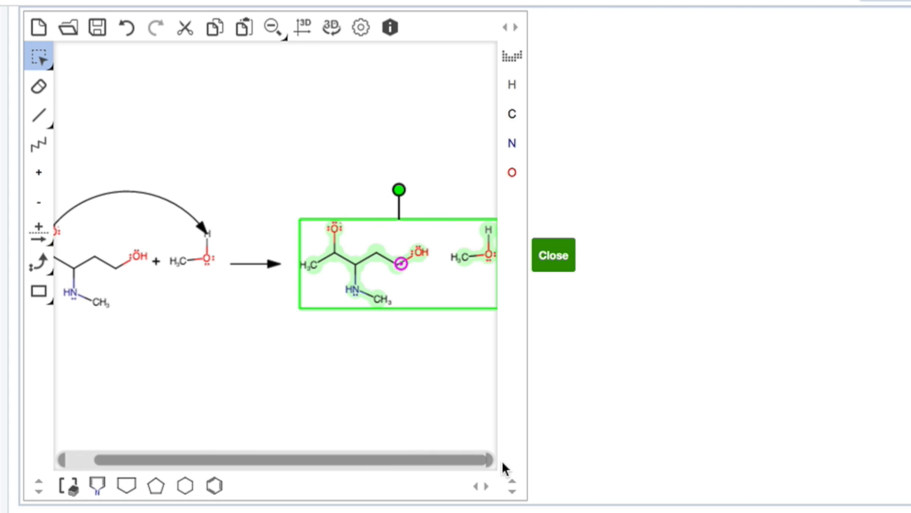